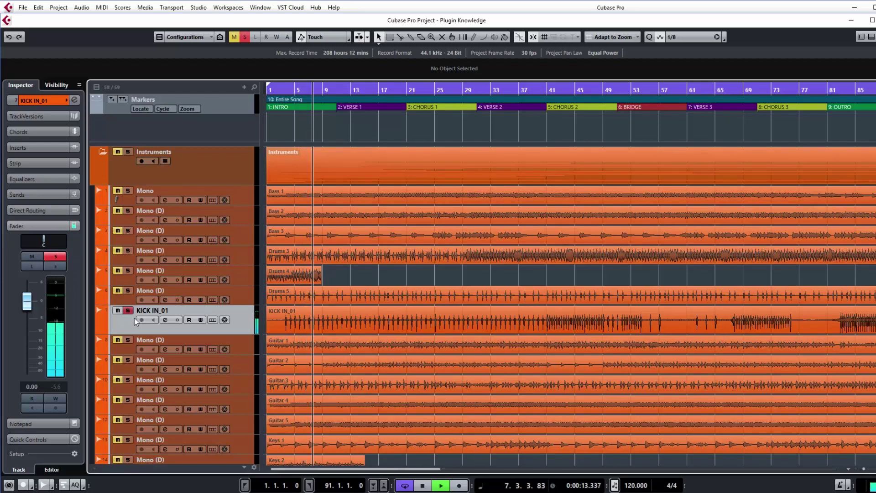
Stop playback and add one stereo FX channel track with no effect, created outside the folder
key(space)
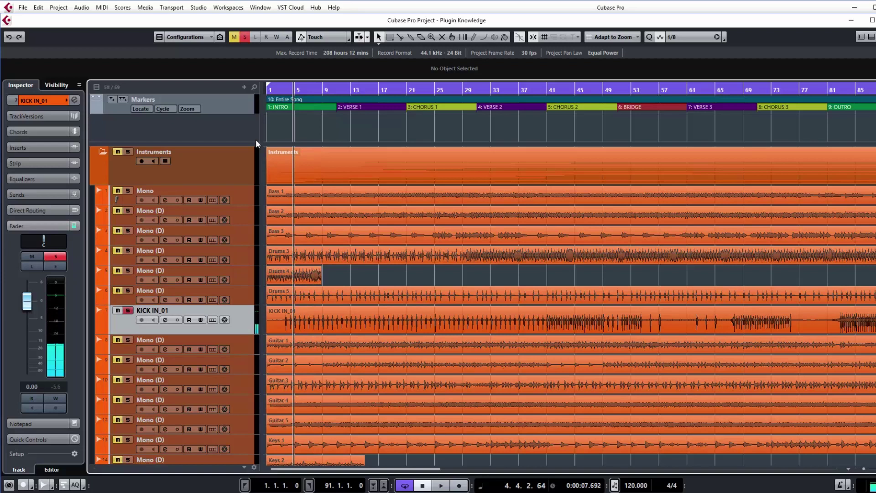
click(243, 90)
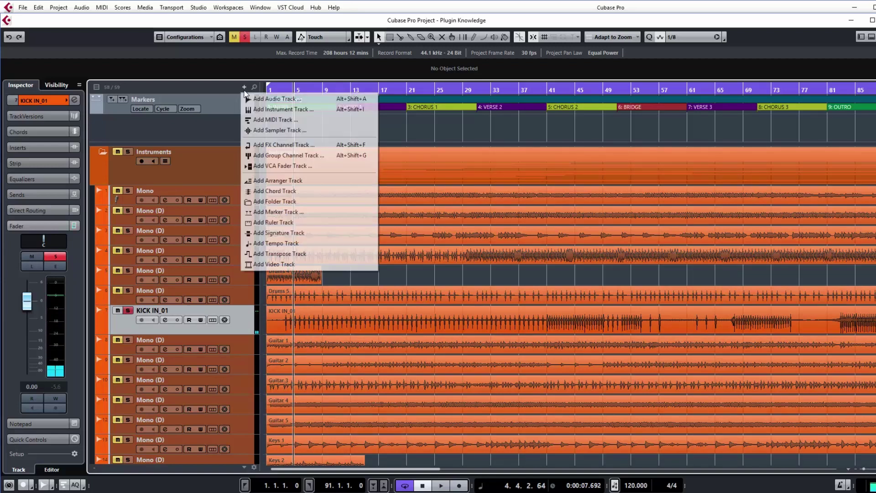
click(270, 145)
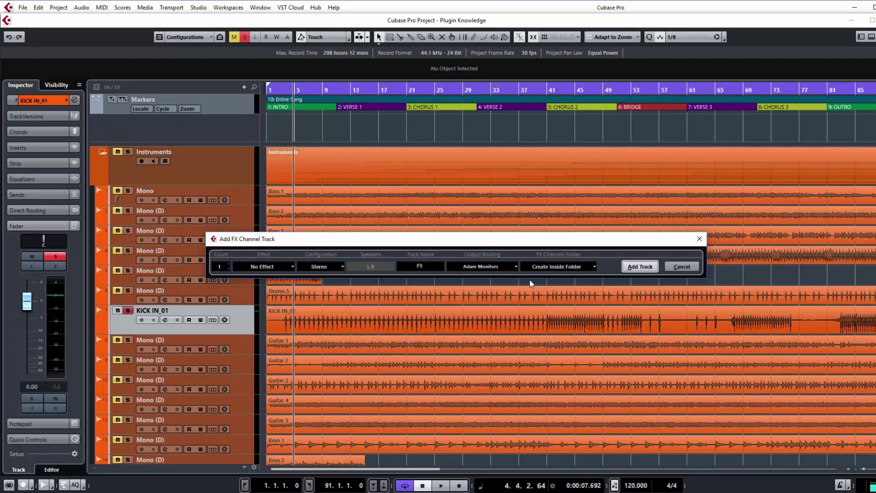
click(588, 267)
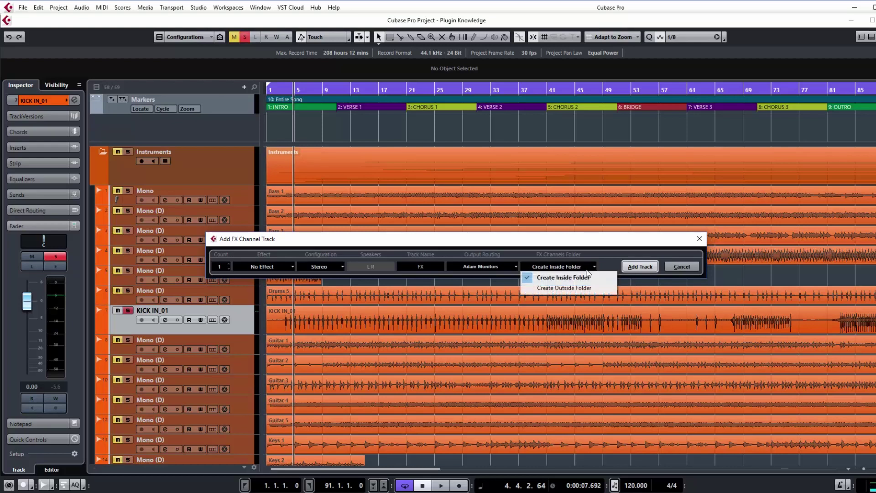
click(566, 285)
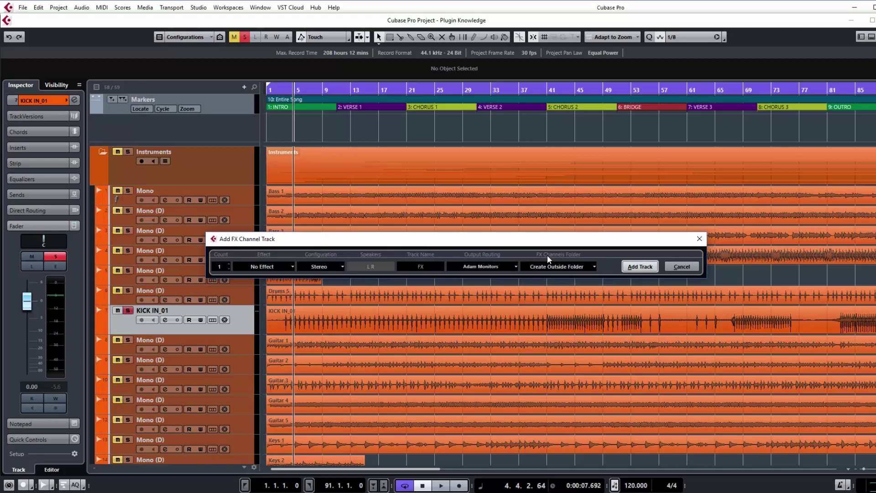
click(649, 268)
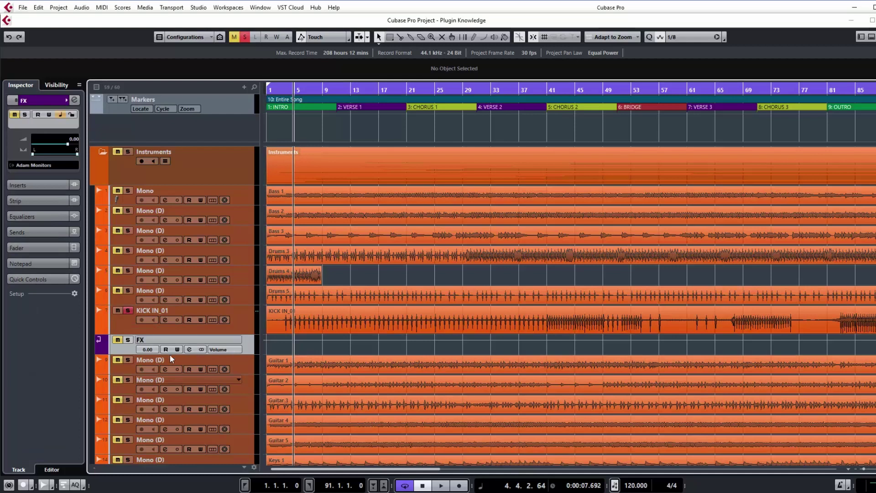
Solo the FX track and load the UAD EMT 140 reverb in its first insert slot, closing the plug-in window
click(128, 341)
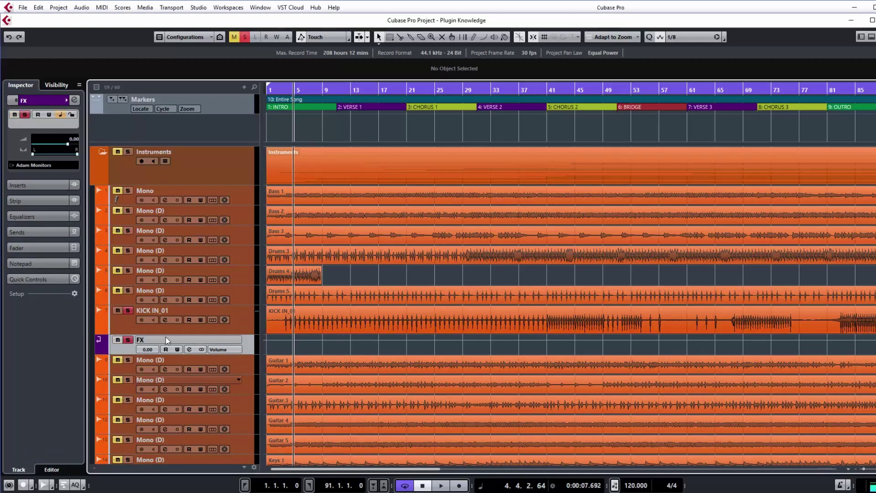
click(189, 349)
drag(519, 170, 507, 165)
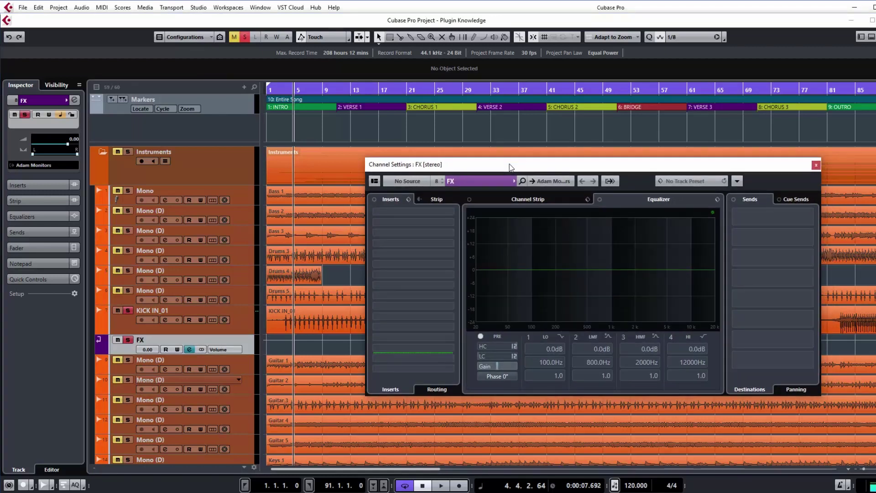
click(451, 212)
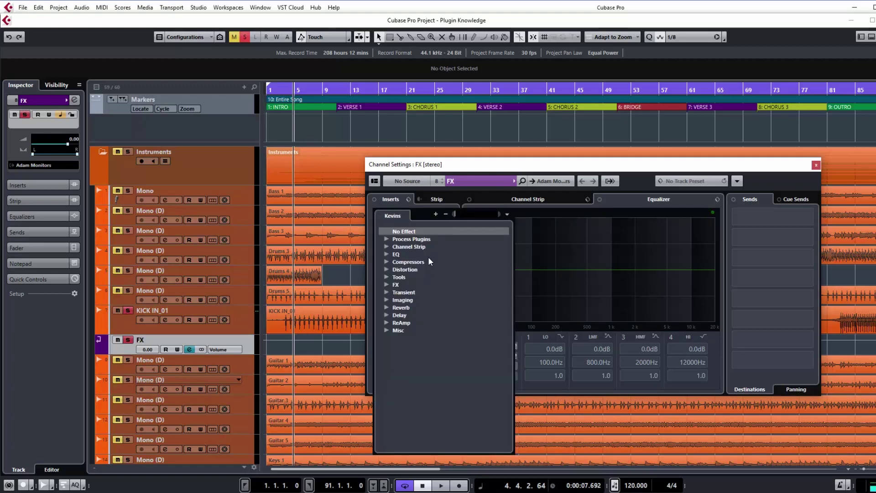
click(388, 305)
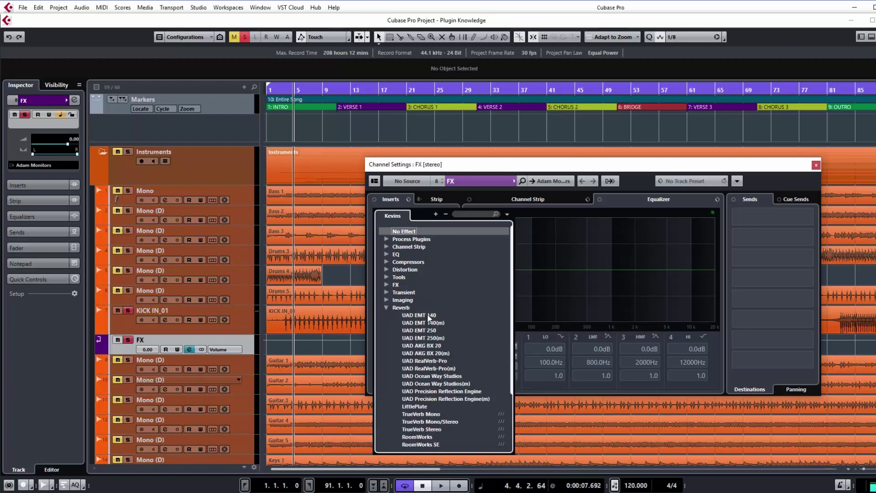
key(Escape)
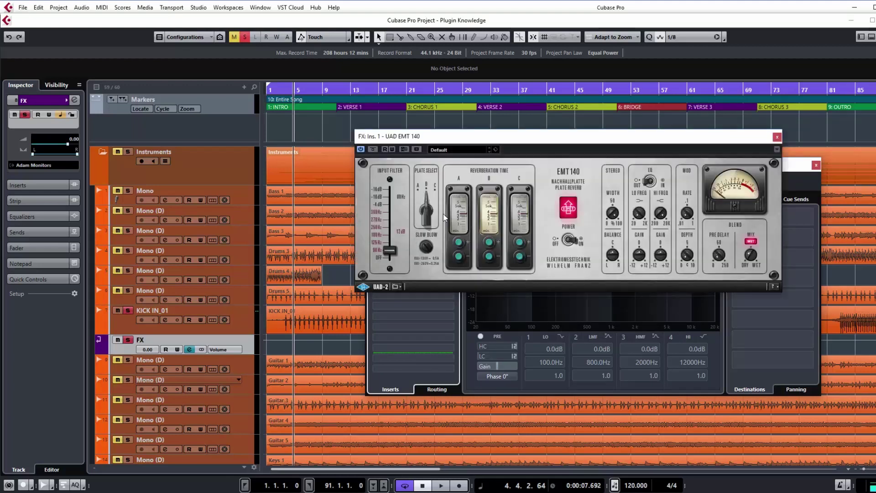
drag(525, 140, 539, 235)
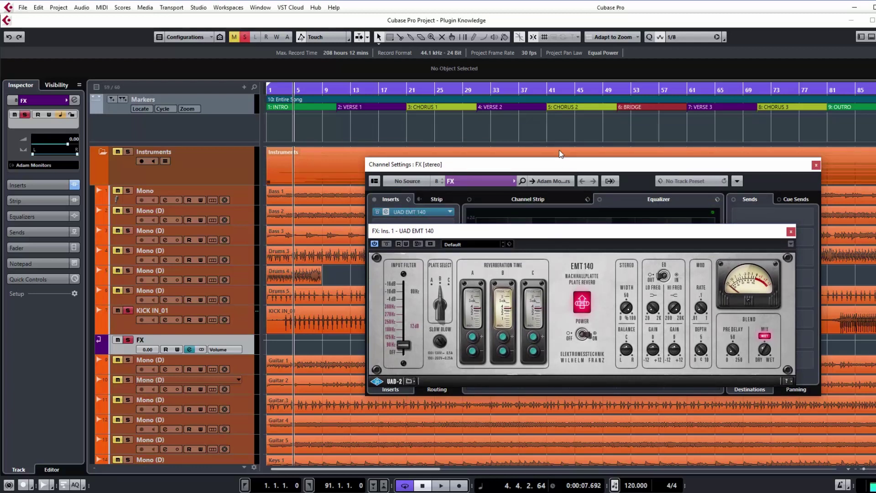
click(791, 232)
click(791, 232)
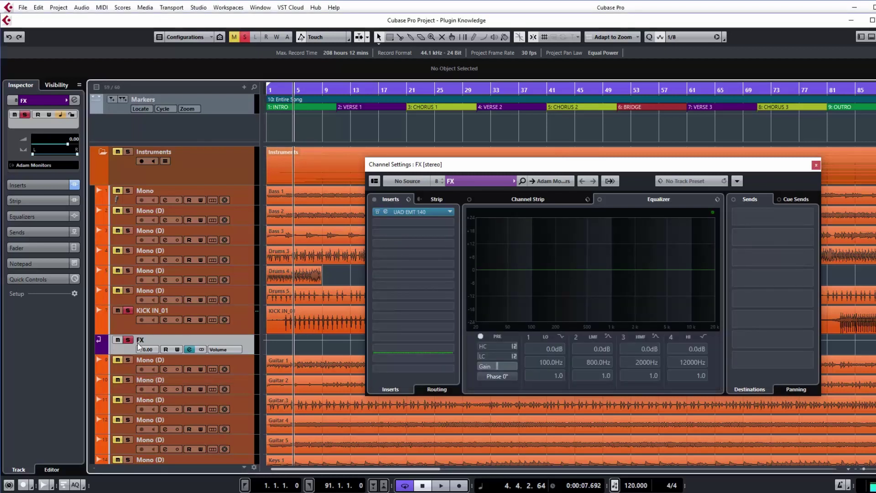
Route the first send of the KICK IN_01 track to the FX channel and activate that send
key(space)
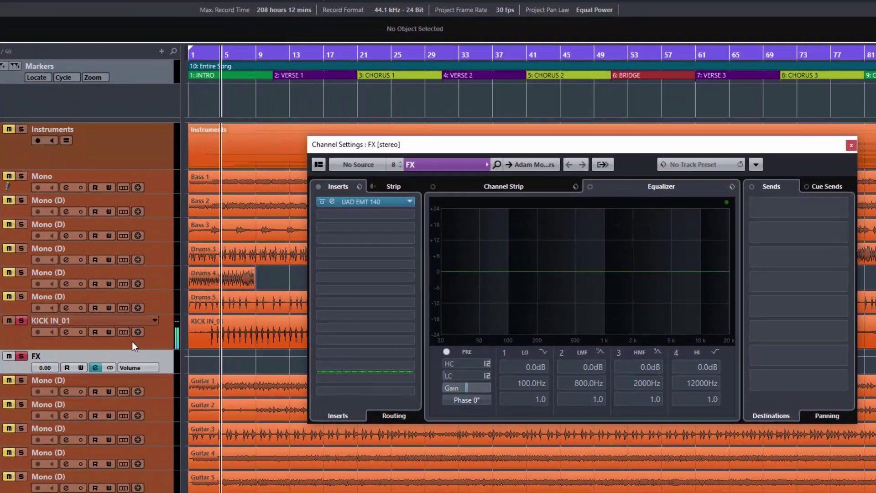
click(149, 339)
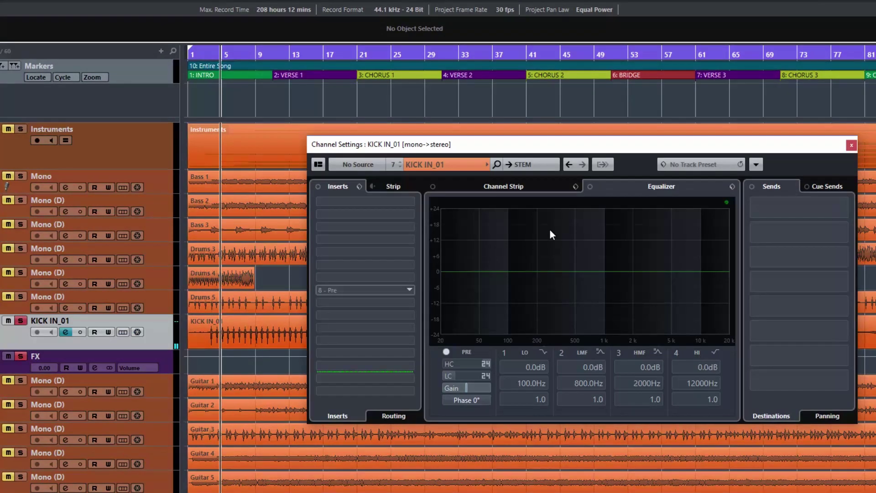
mouse_move(800, 217)
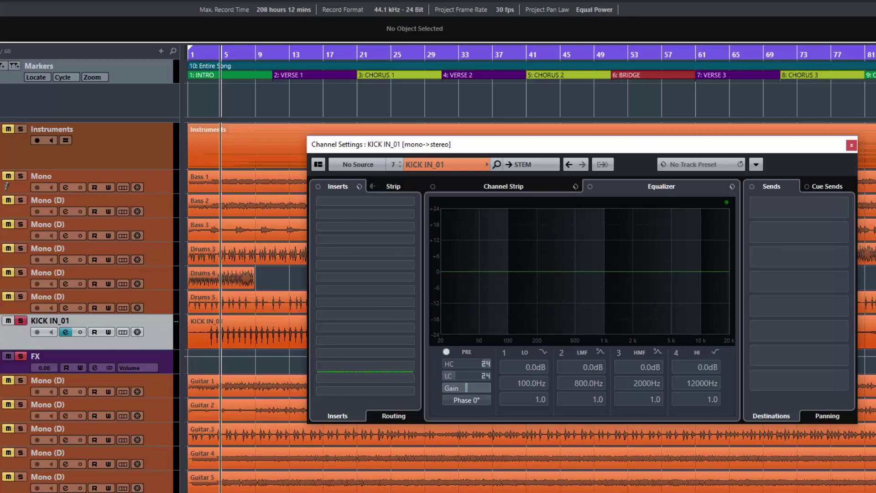
click(847, 208)
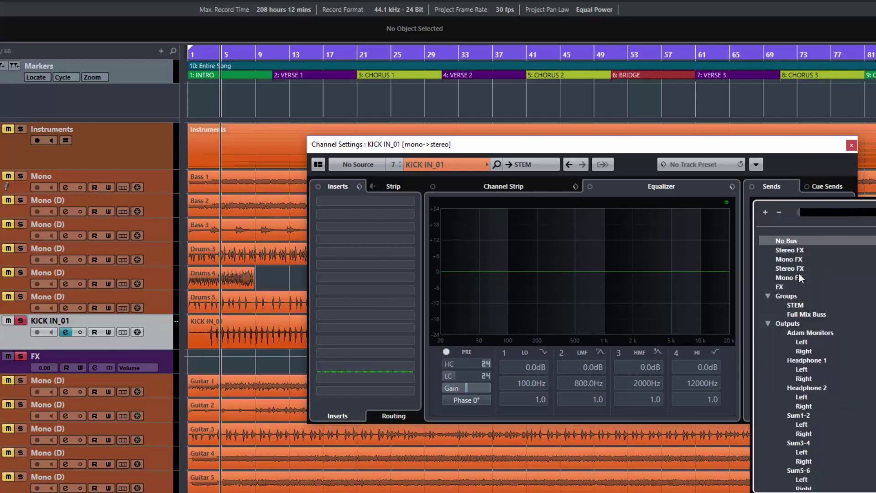
click(781, 287)
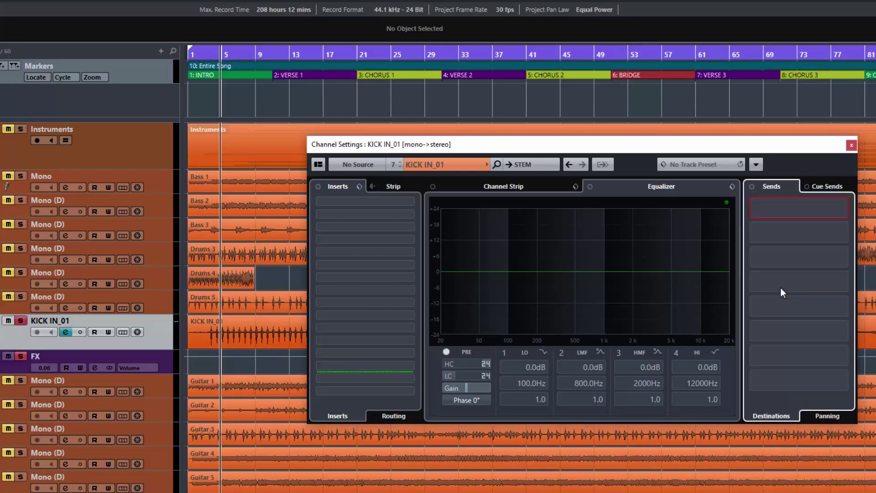
click(754, 203)
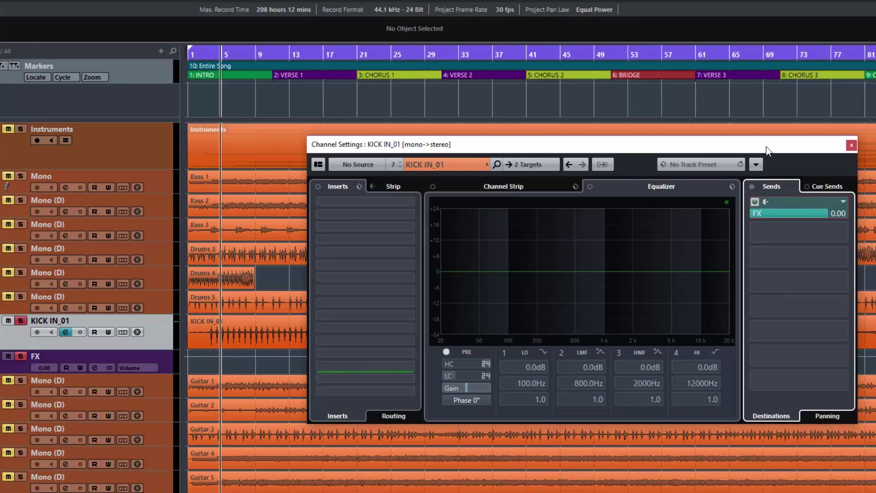
drag(766, 147, 754, 151)
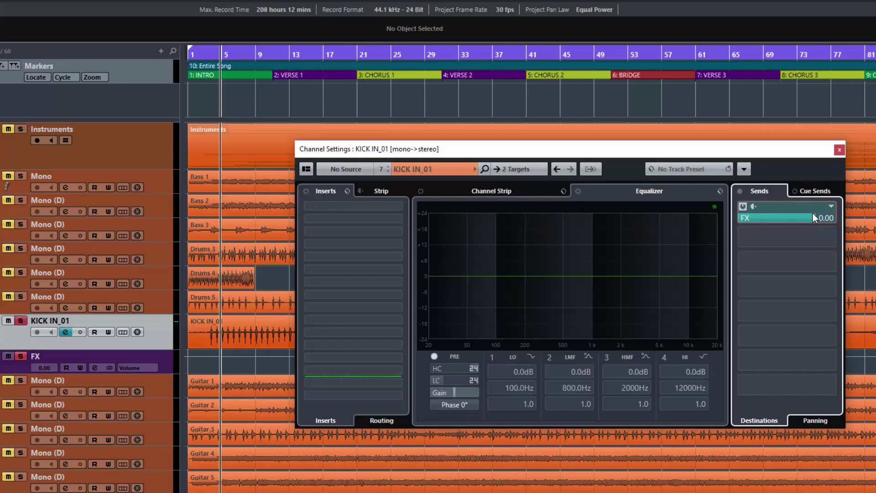
Show the FX track's channel fader and open the editor of its UAD EMT 140 insert
click(168, 360)
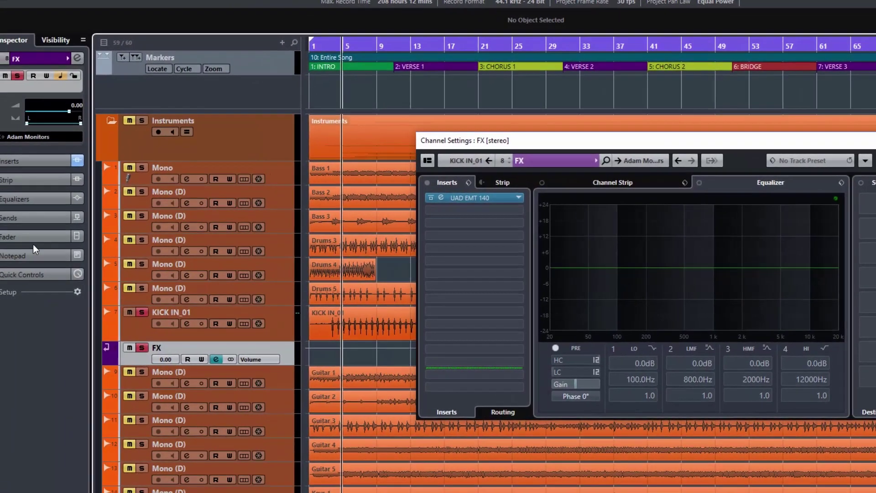
click(33, 240)
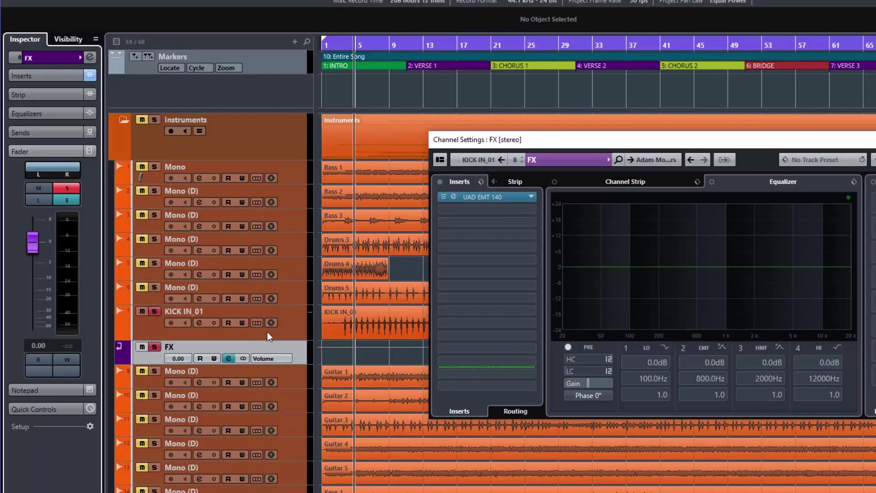
click(229, 358)
click(229, 359)
click(497, 197)
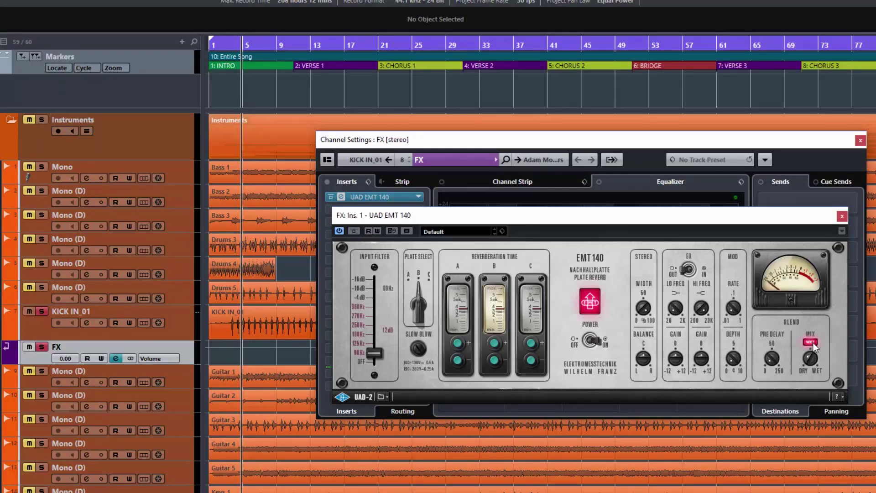
Audition the soloed kick with the reverb at its wet mix setting, and close the plug-in and channel settings windows
key(space)
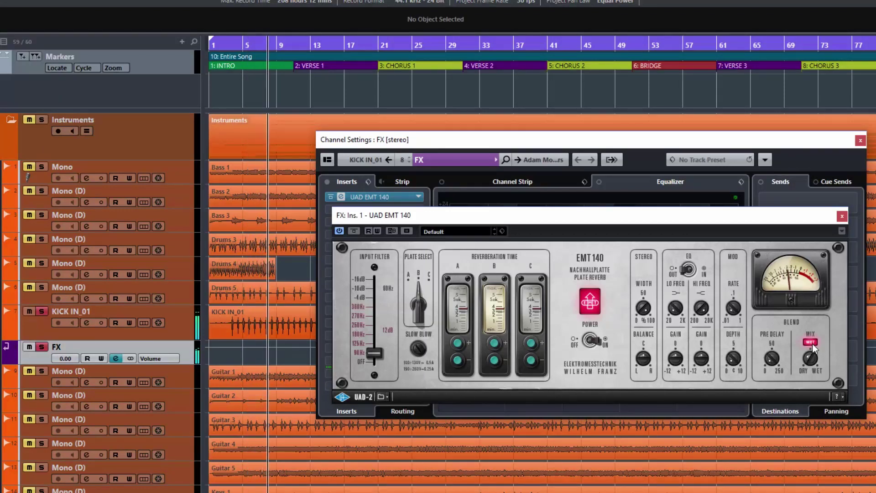
mouse_move(646, 214)
mouse_down()
mouse_move(652, 253)
mouse_move(646, 218)
mouse_move(649, 226)
mouse_up()
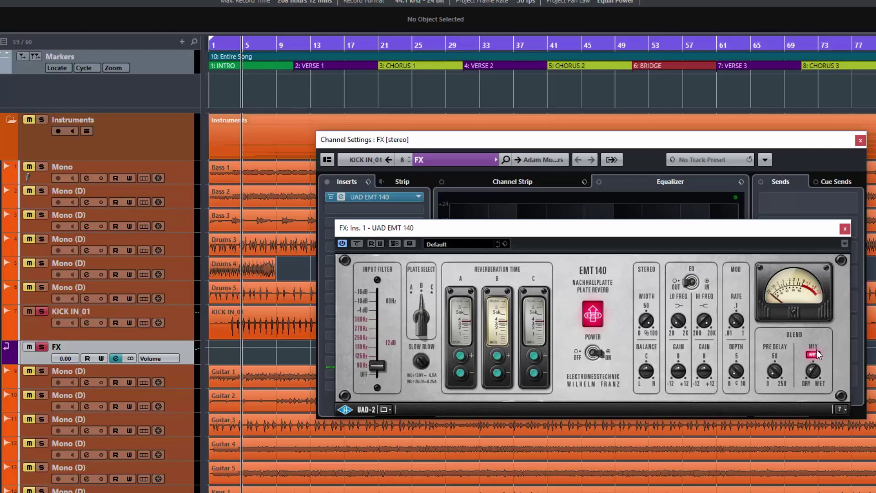
click(845, 229)
click(846, 230)
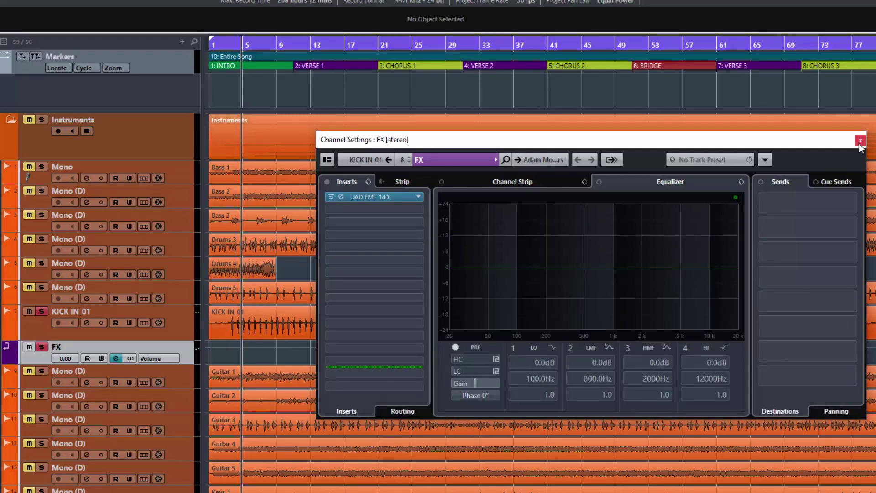
click(861, 141)
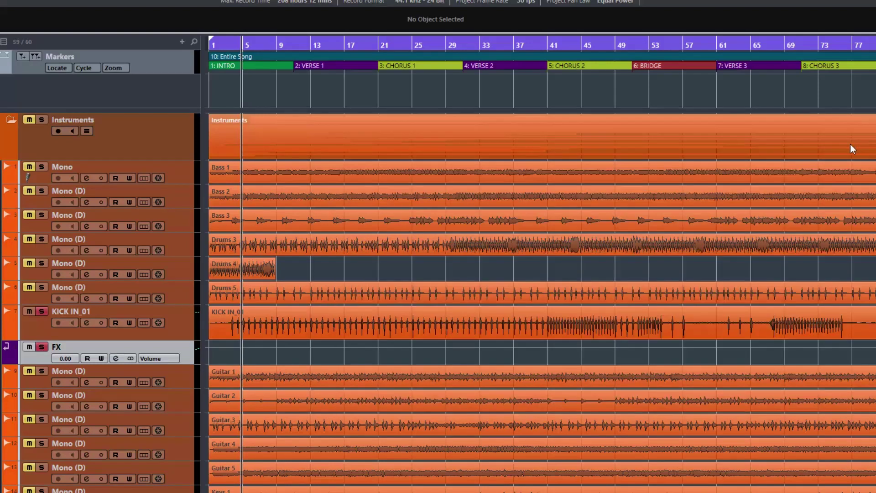
During playback, lower KICK IN_01's FX send to -oo, raise it through -36.5 and -10.7, and return it to 0.00
click(87, 322)
drag(396, 142, 373, 68)
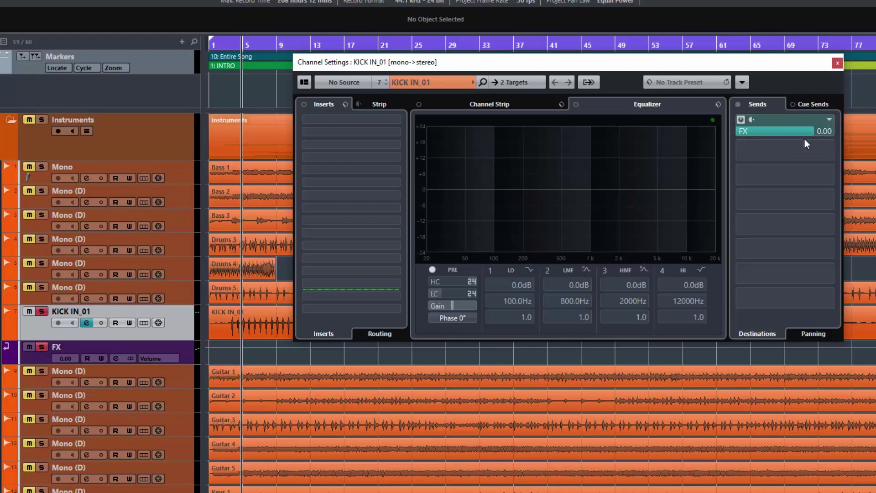
key(space)
drag(813, 132, 704, 141)
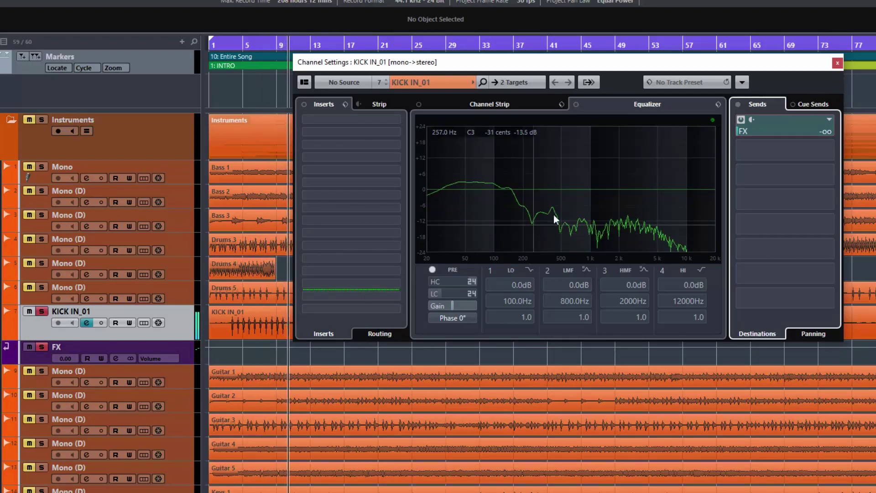
drag(745, 131, 749, 131)
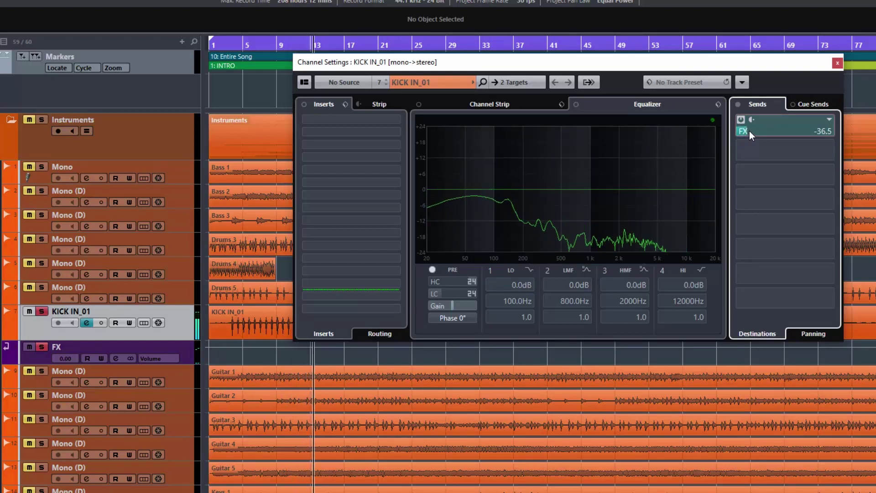
drag(750, 131, 782, 132)
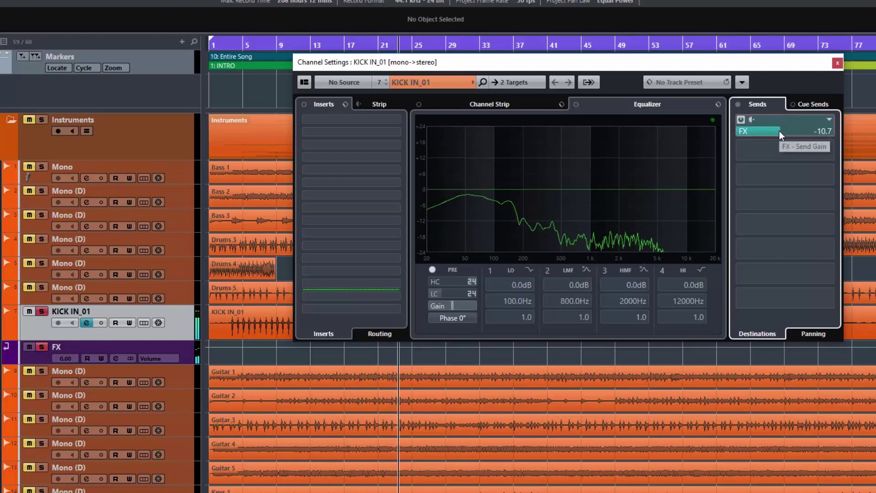
drag(779, 131, 827, 149)
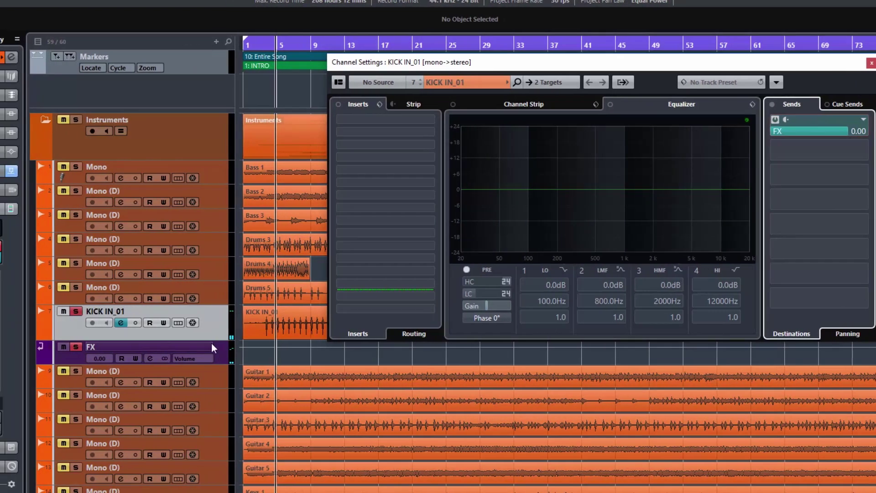
Start playback and pull the FX track's volume fader all the way down to -oo
click(213, 345)
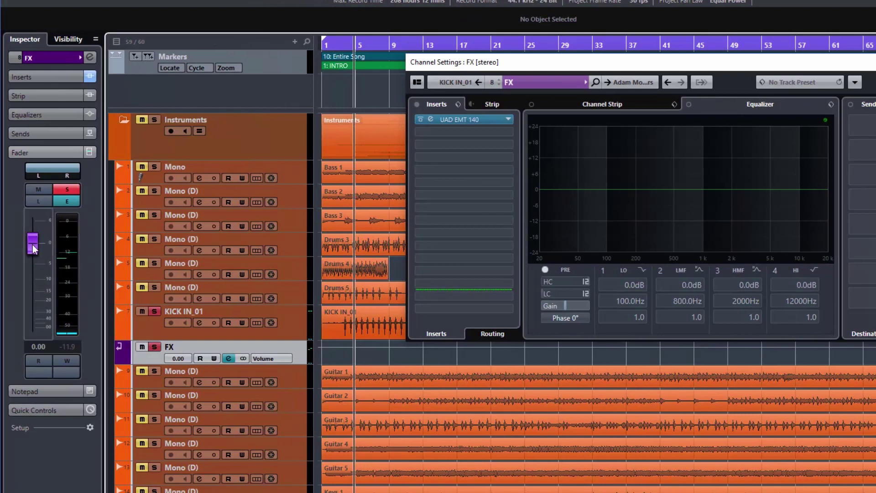
key(space)
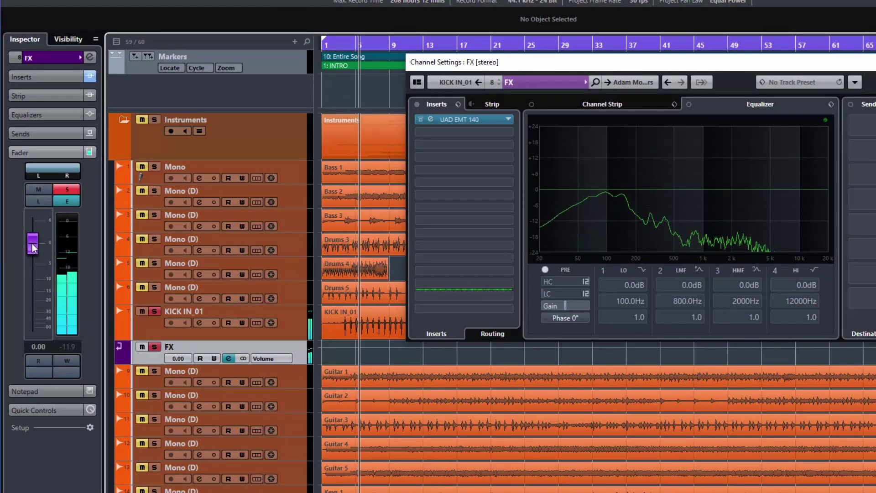
drag(32, 248, 46, 336)
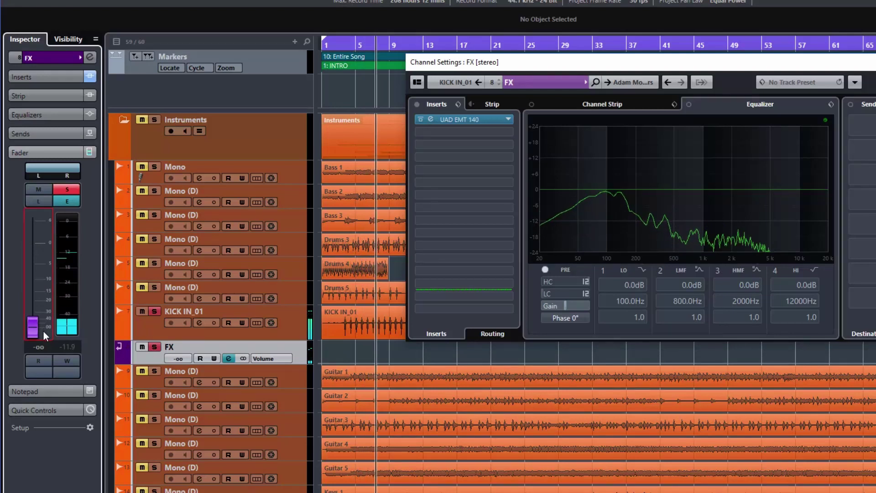
During playback, raise the FX track's volume fader from silence through -12.9 to -9.57
drag(45, 333, 39, 291)
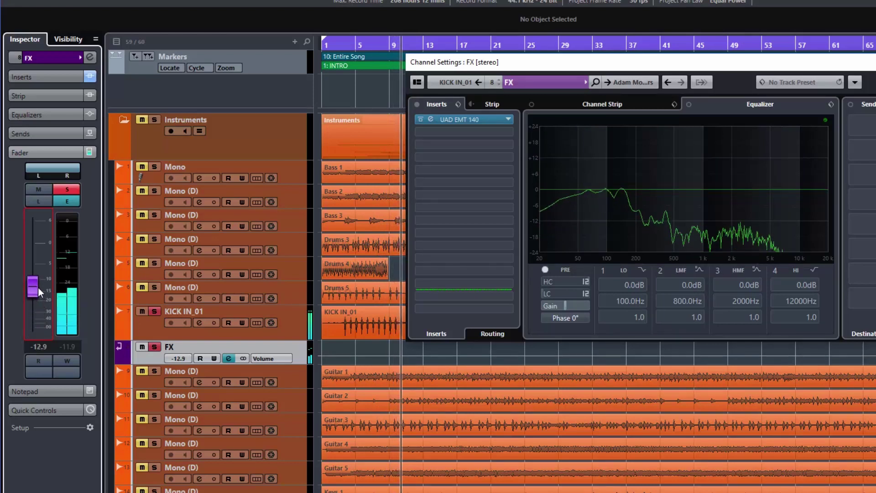
mouse_move(39, 291)
mouse_down()
mouse_move(38, 276)
mouse_move(43, 284)
mouse_up()
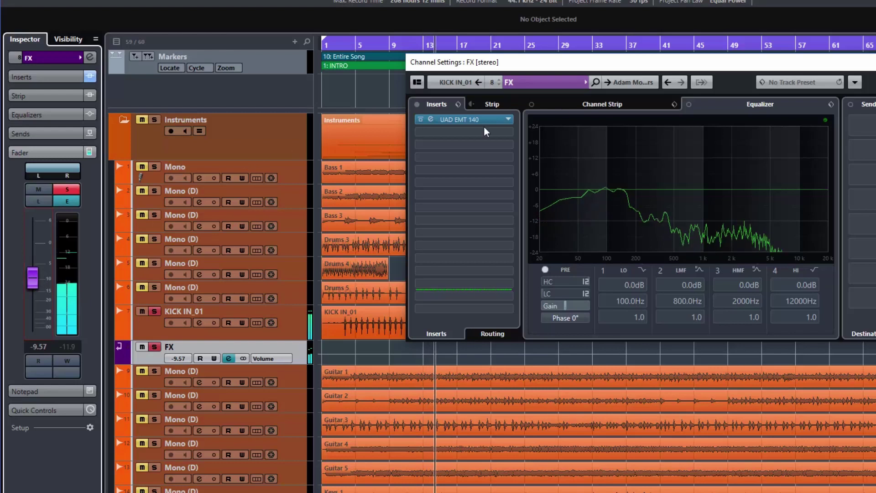
With the UAD EMT 140 editor open, lower the FX track's volume to -25.2 and raise it to -13.4 during playback, and close the editor
click(470, 120)
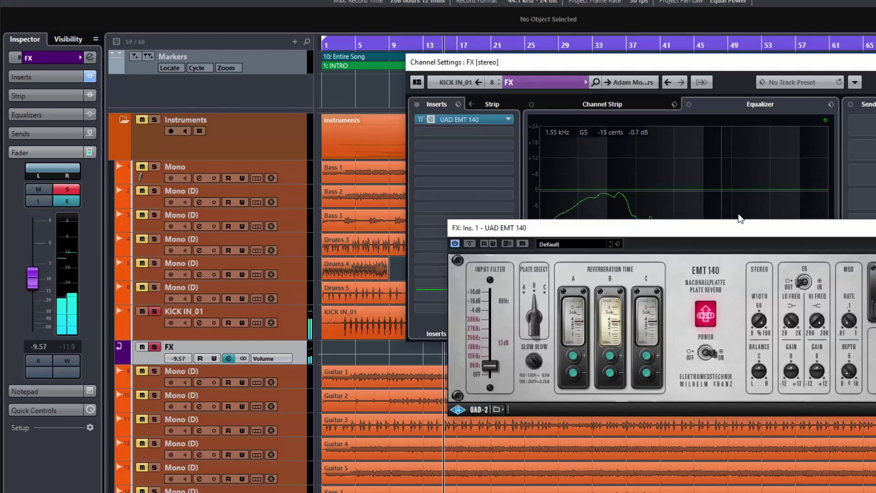
drag(751, 229, 749, 214)
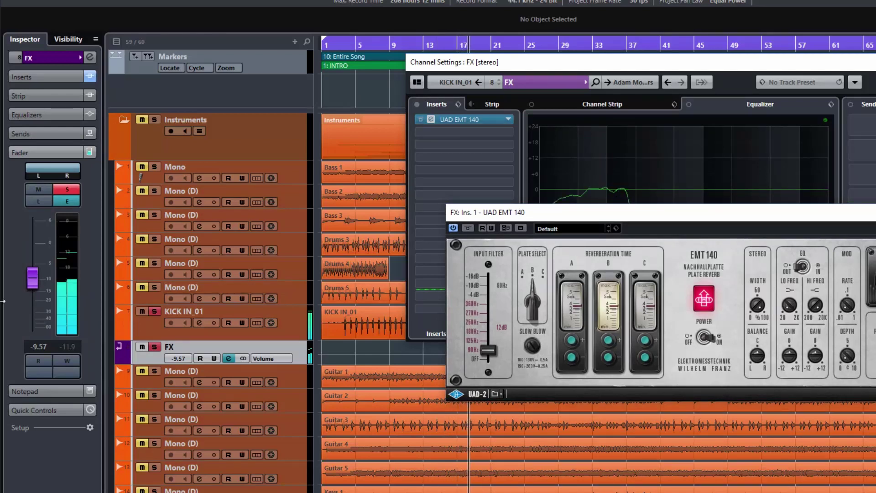
scroll(33, 298, down, 1)
scroll(33, 297, down, 6)
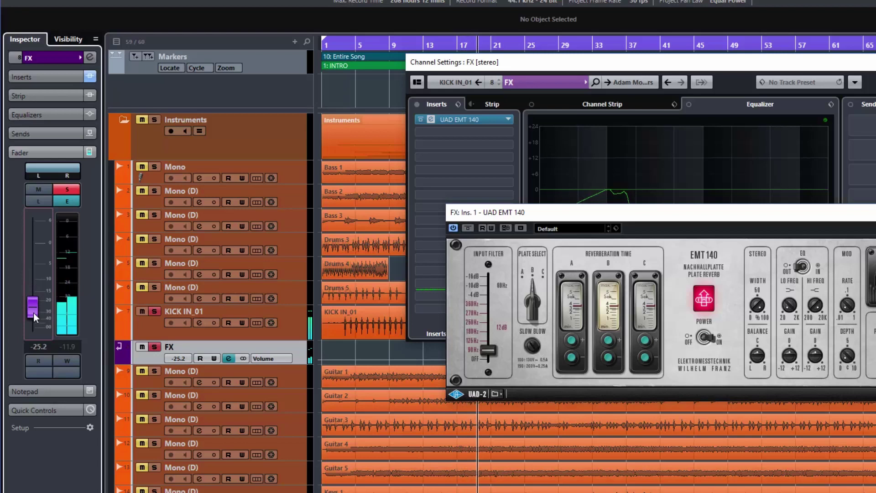
drag(36, 303, 38, 297)
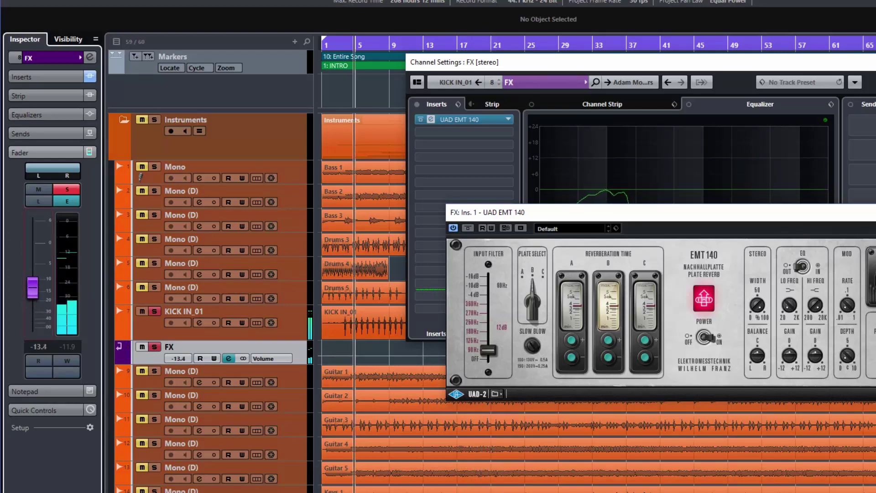
click(875, 212)
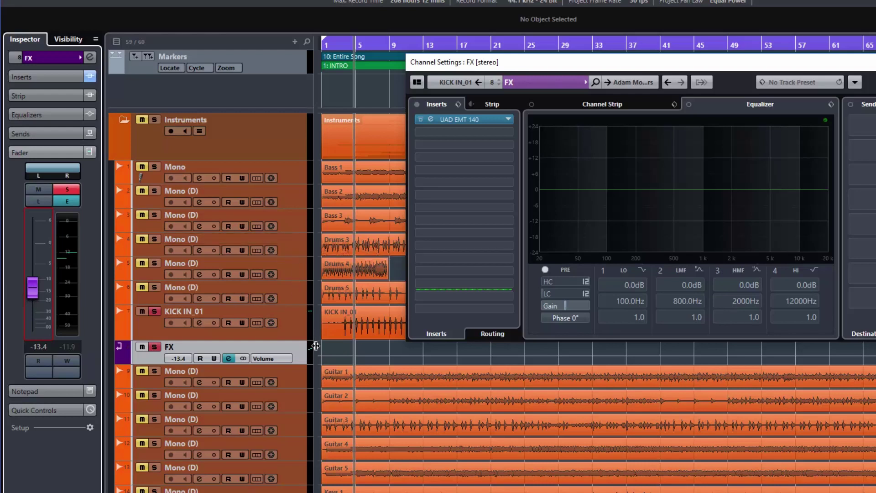
Add an FX send to the soloed Drums 5 track, activate it and set its level to 0.00
click(298, 294)
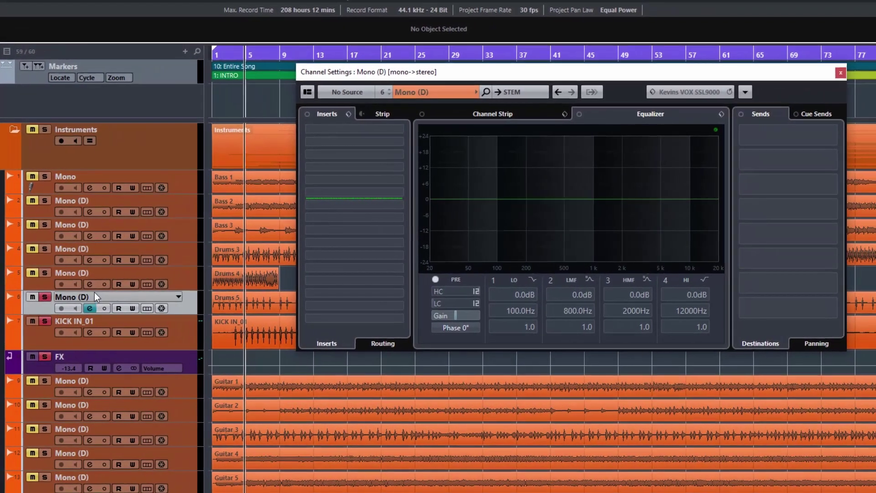
click(796, 128)
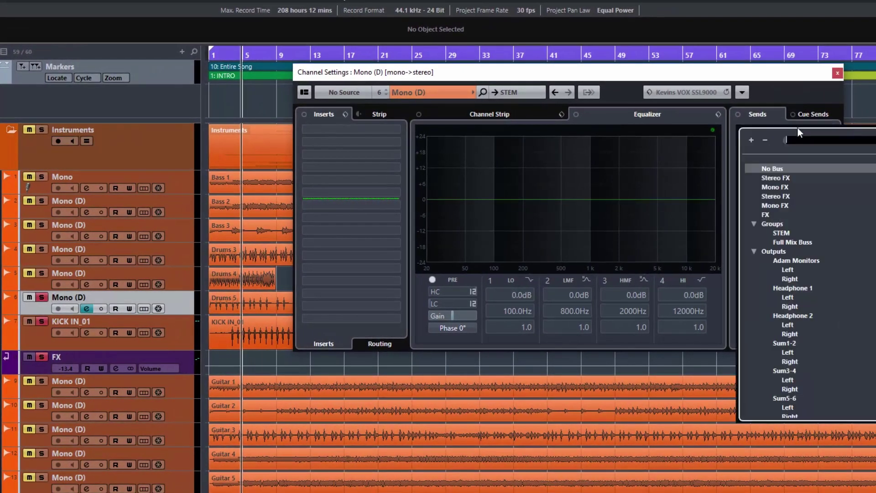
click(767, 214)
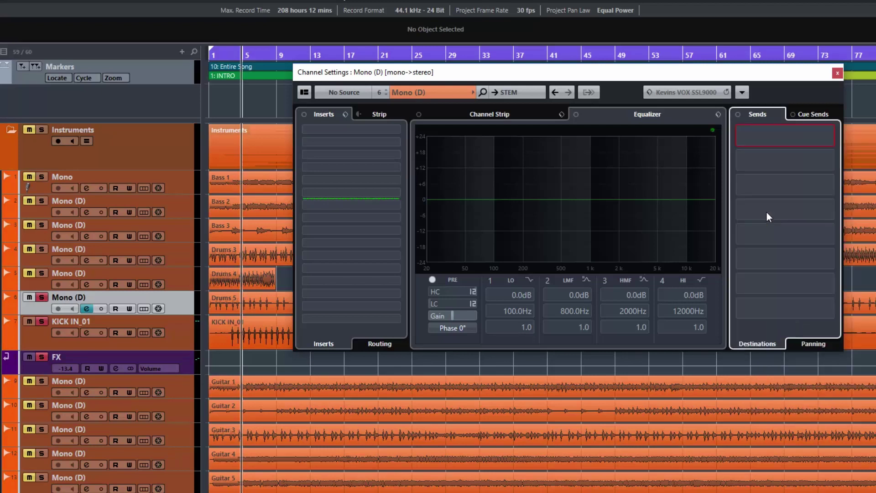
click(741, 130)
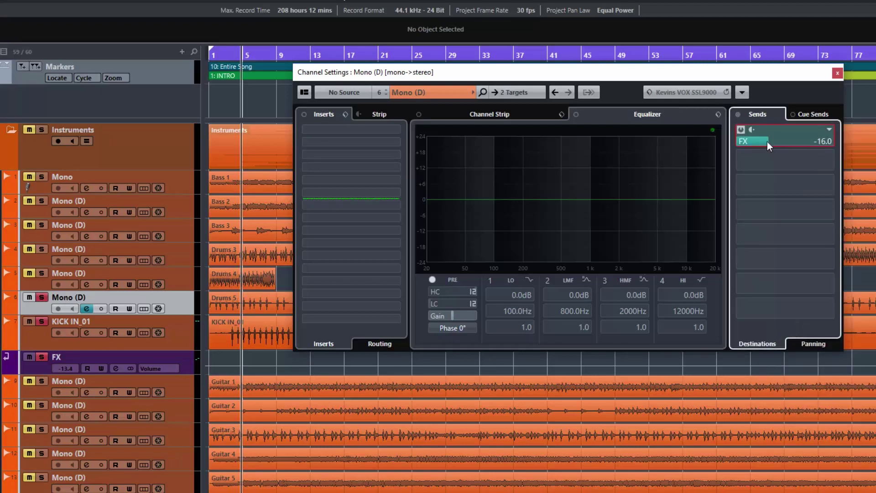
ctrl+click(825, 141)
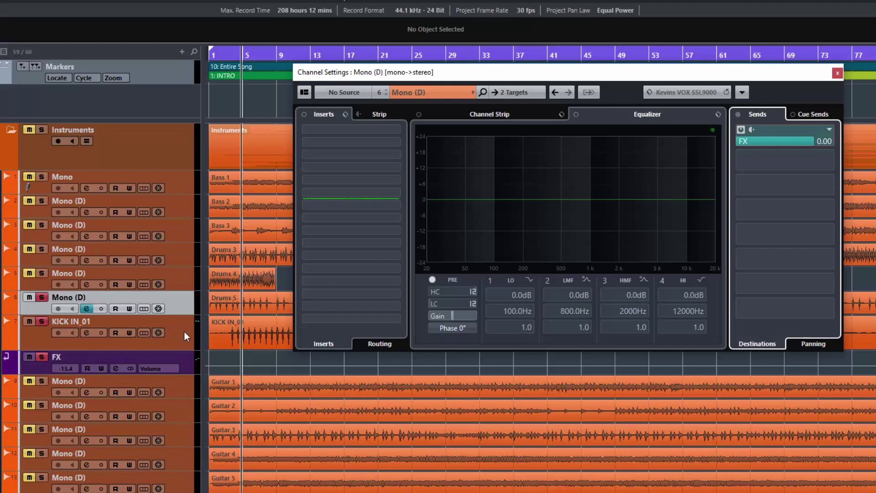
Reset the FX track's volume fader to 0.00, select KICK IN_01 and start playback
click(187, 364)
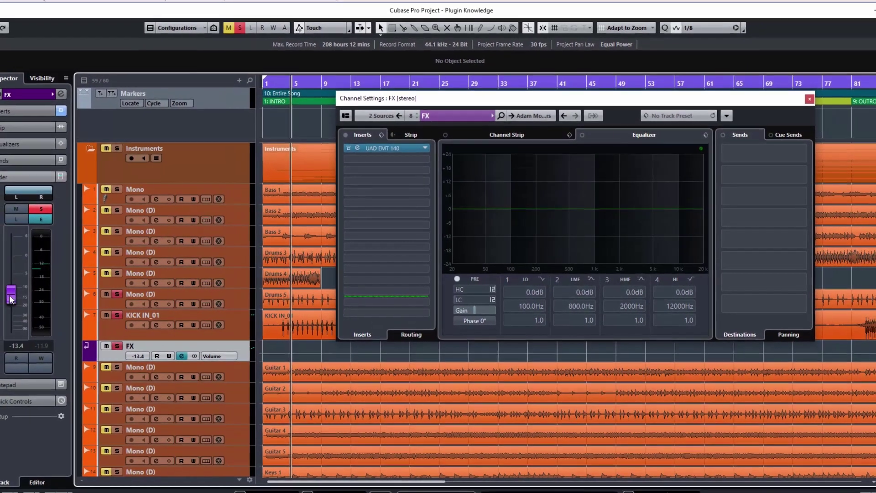
ctrl+click(13, 297)
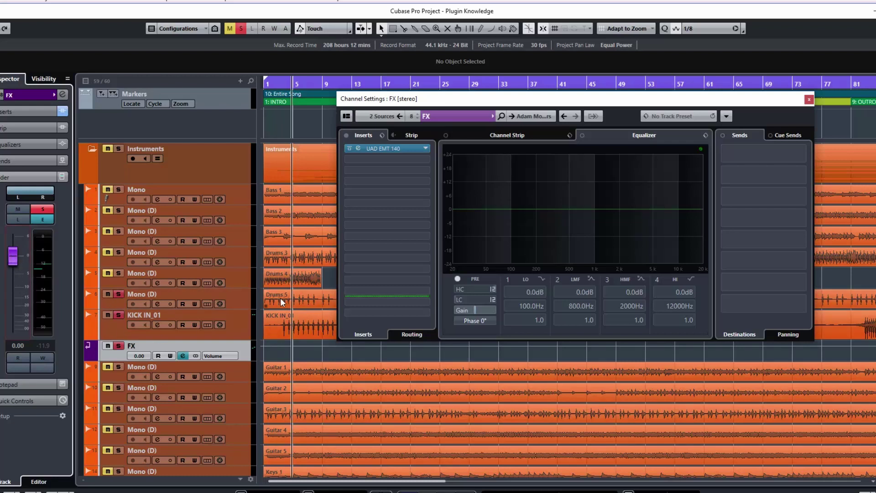
click(245, 319)
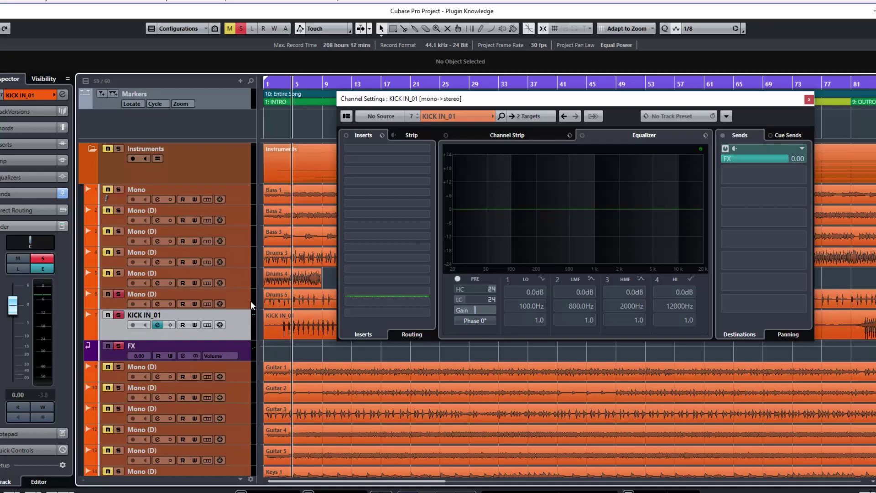
key(space)
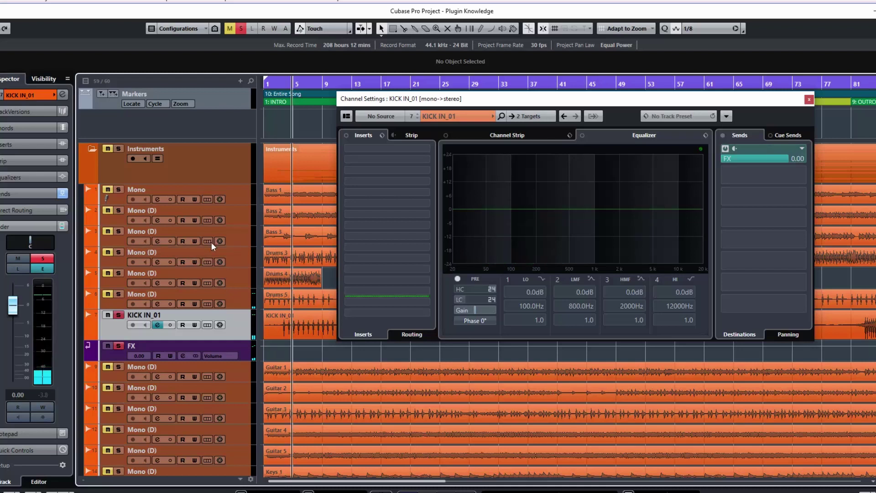
Audition the Bass 3, Bass 2 and Bass 1 tracks in turn alongside the kick, and leave Bass 2 soloed
click(118, 232)
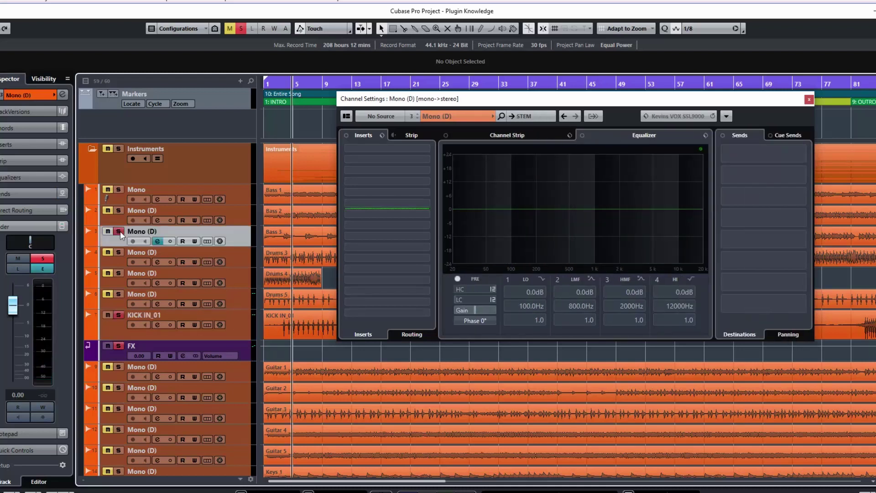
key(space)
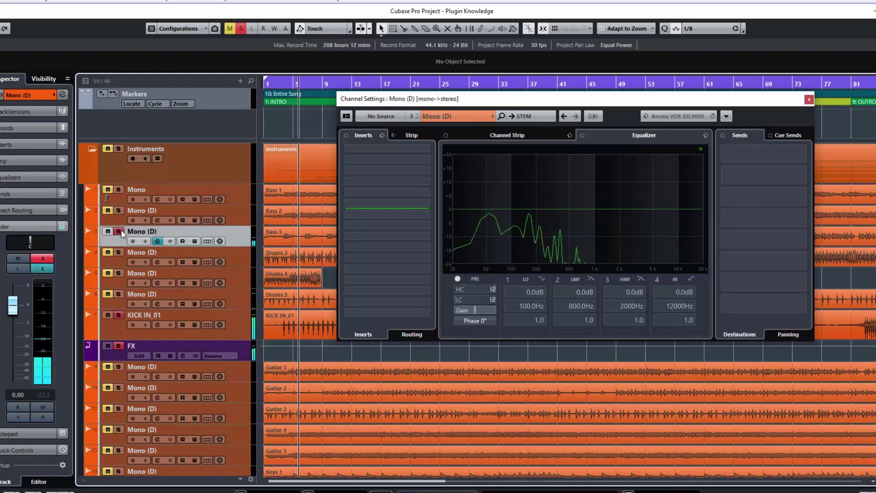
key(space)
click(118, 231)
click(119, 211)
key(space)
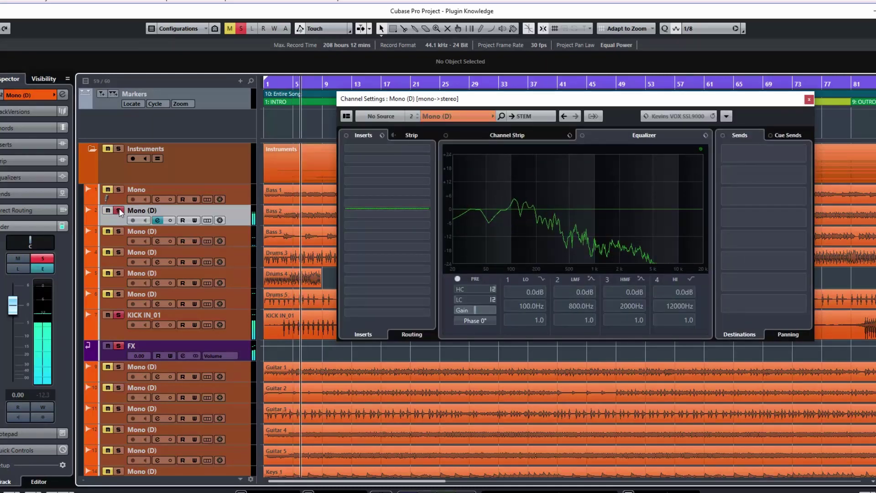
click(119, 211)
click(118, 189)
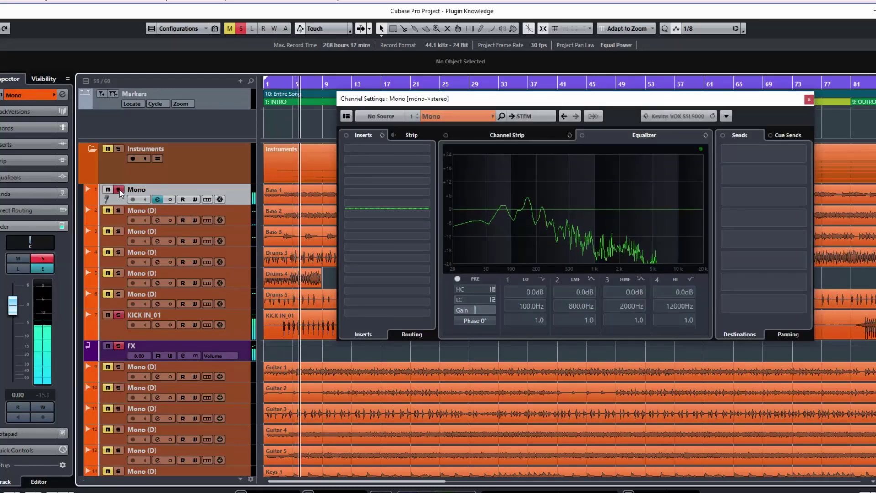
click(119, 190)
click(119, 210)
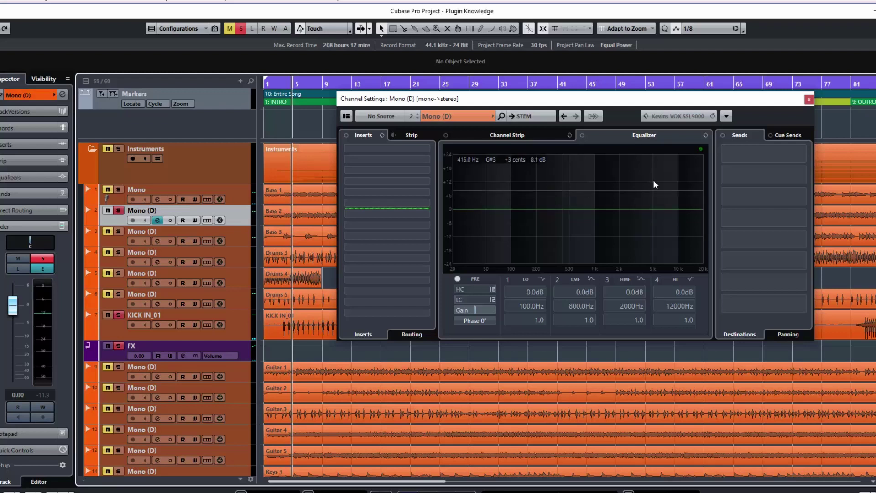
Add an FX send to the Bass 2 track, activate it and set its level to 0.00
click(793, 152)
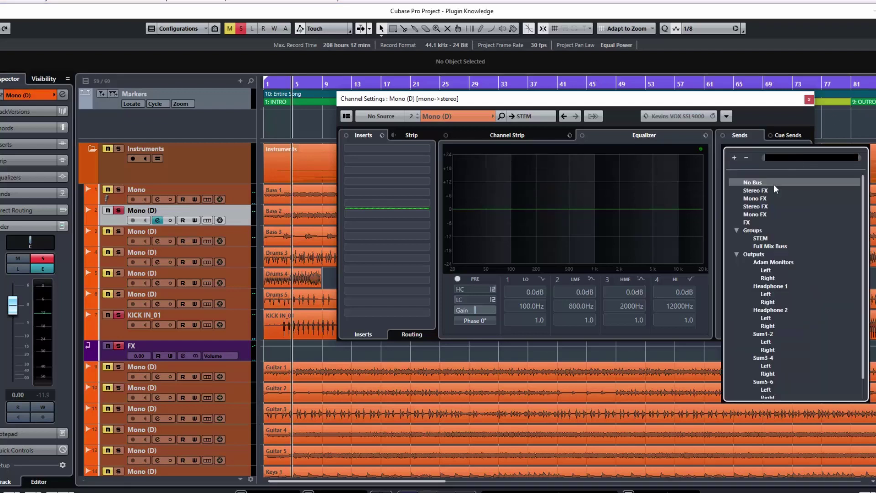
click(749, 222)
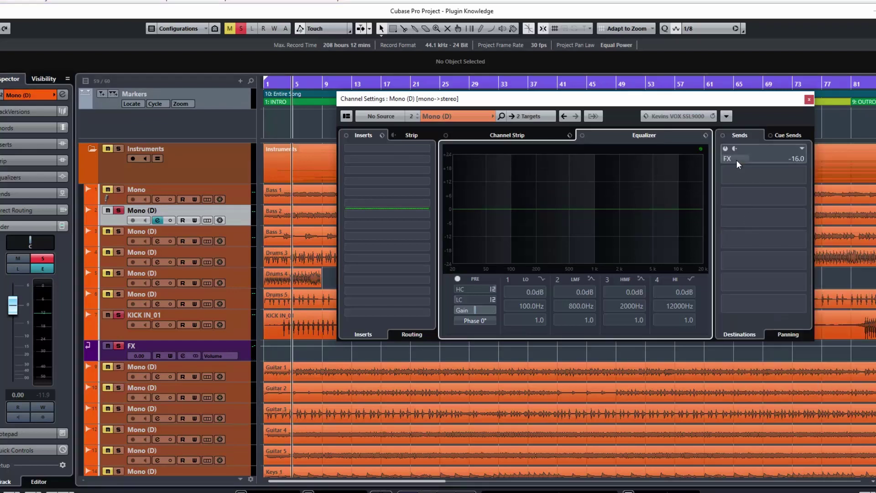
click(726, 149)
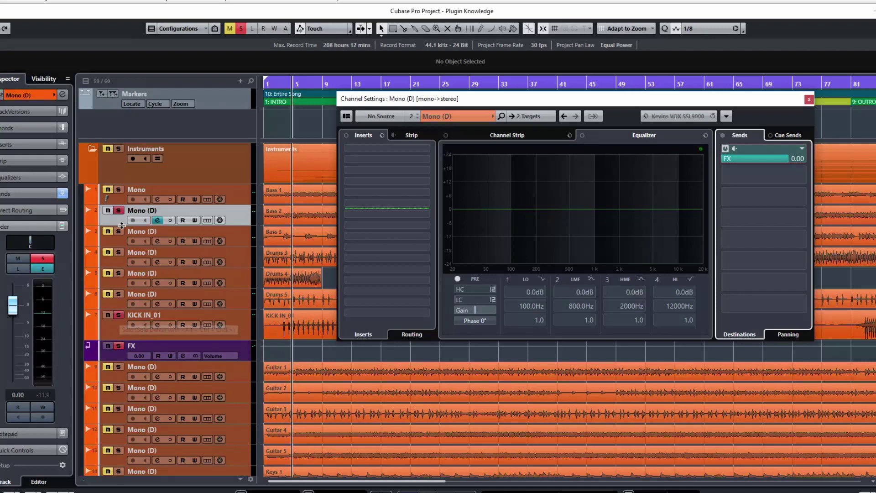
Compare the kick and Bass 2 through the shared reverb by toggling their solos during playback, and select the FX track
click(118, 211)
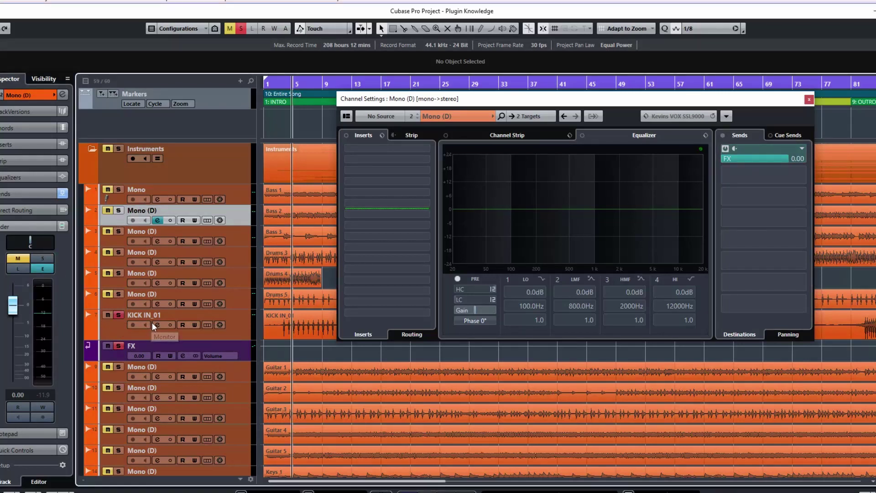
key(space)
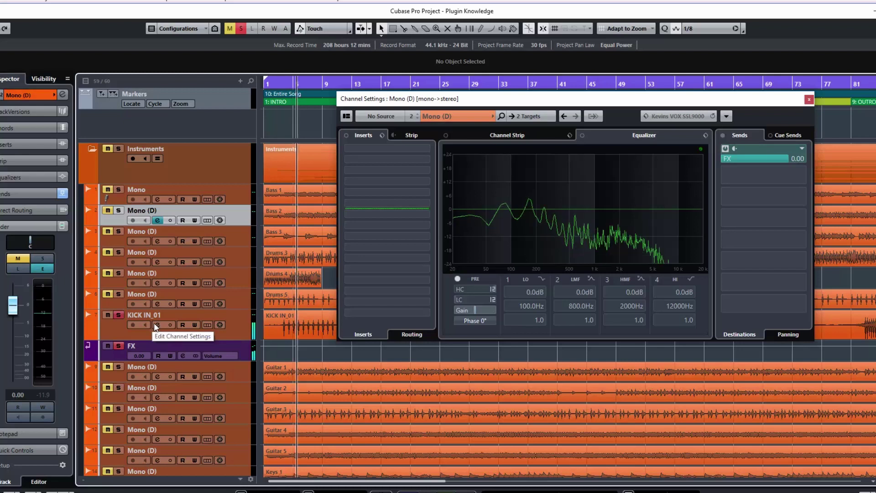
click(118, 211)
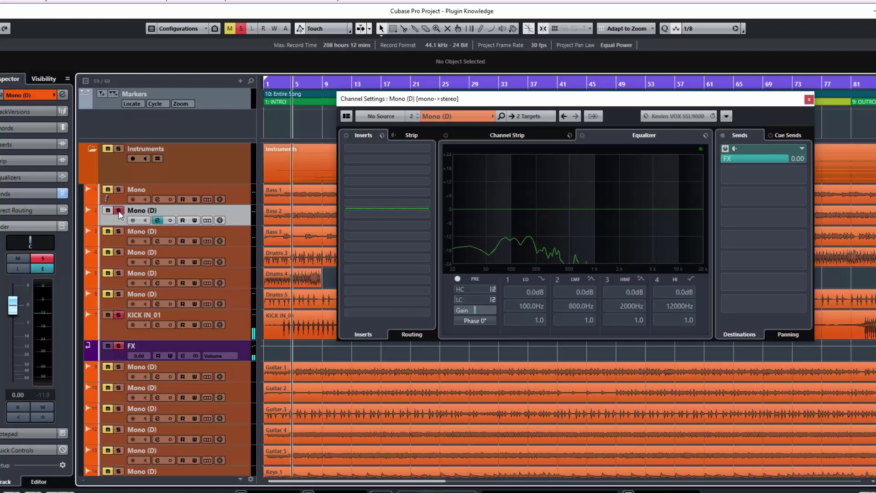
click(118, 315)
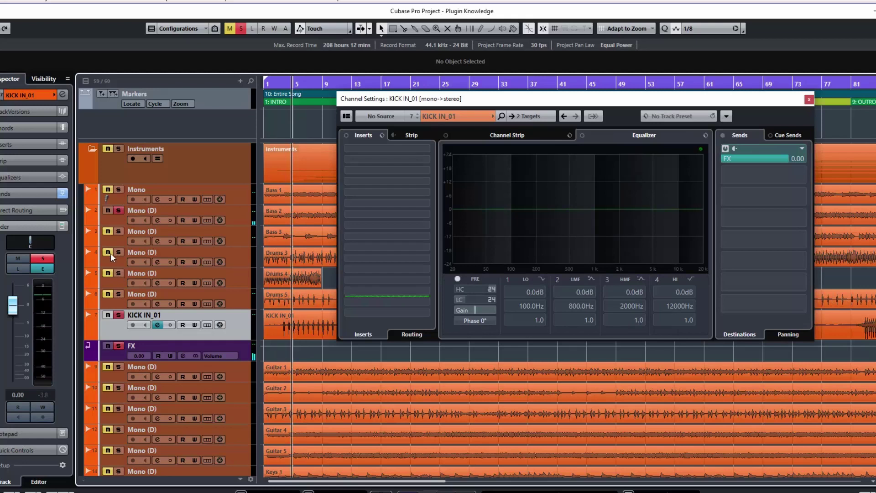
click(244, 353)
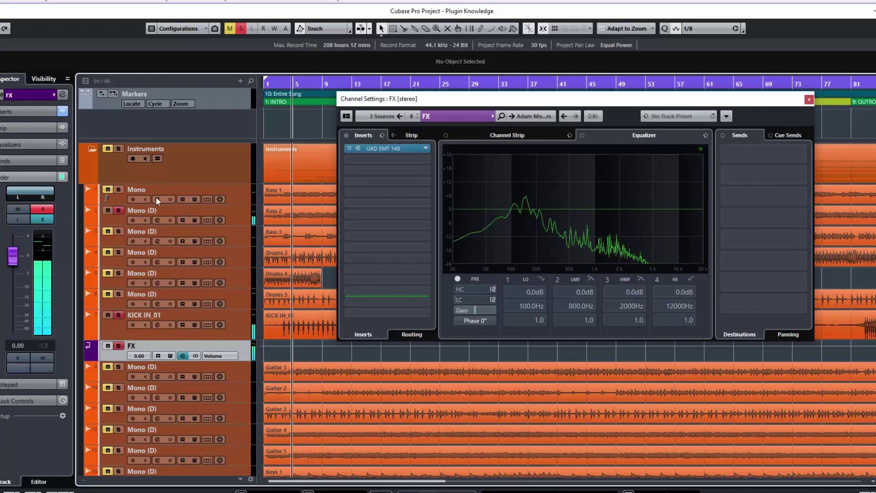
Lower the Bass 2 track's volume fader to -8.21 and play the mix back
click(242, 217)
drag(14, 309, 13, 336)
key(space)
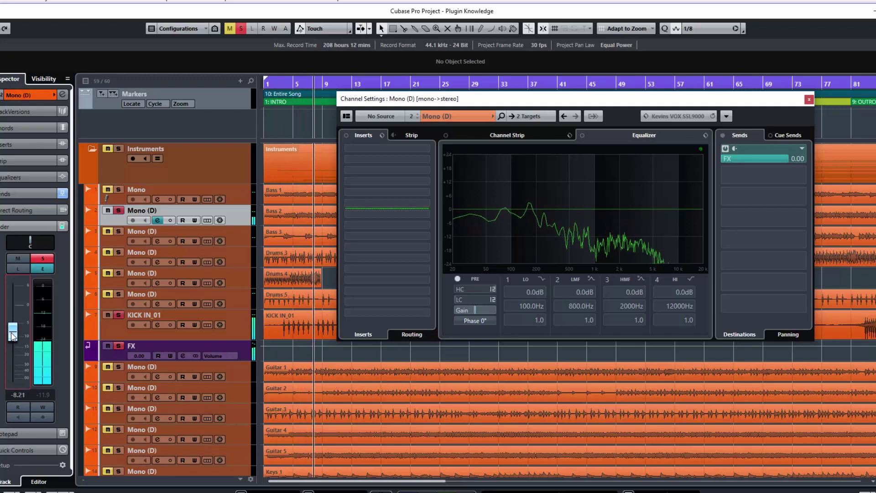
Audition the shared reverb by pulling the FX track's fader to -oo, raising it to -4.73 during playback, and resetting it to 0.00
click(250, 355)
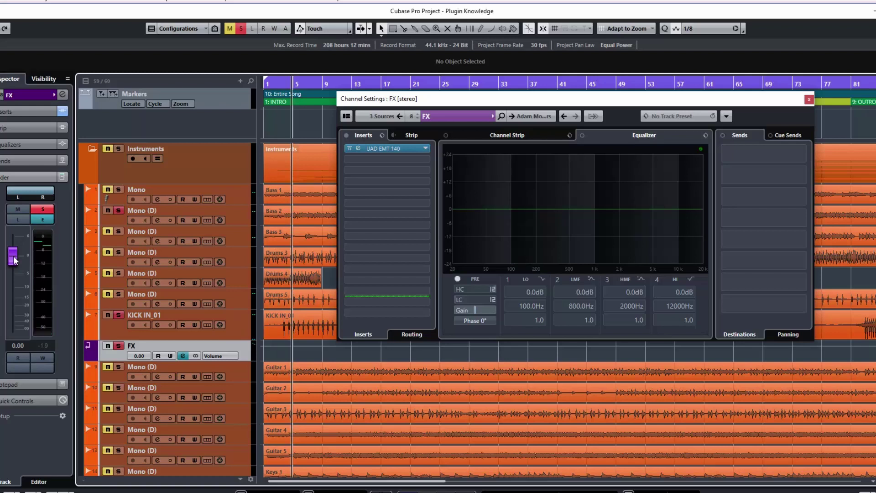
drag(14, 260, 20, 329)
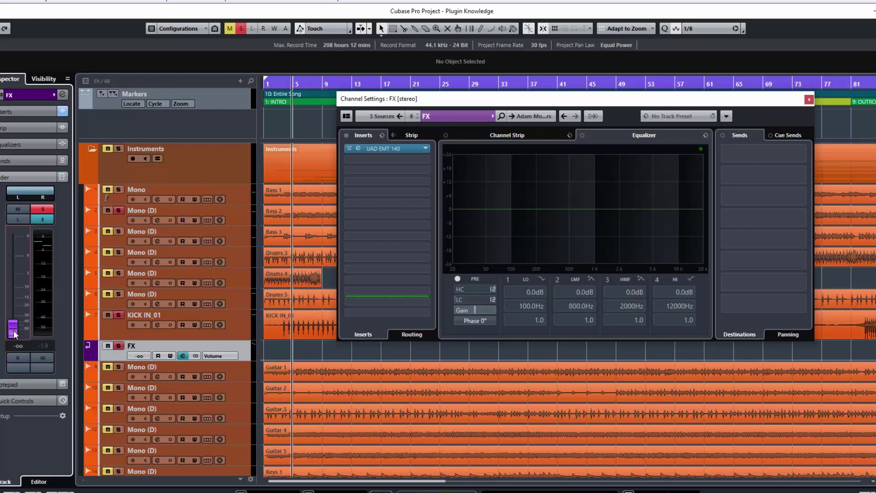
key(space)
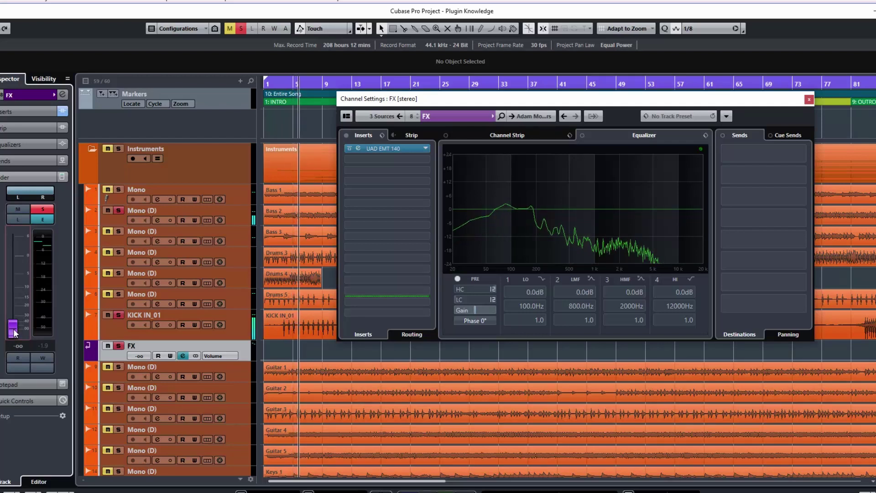
drag(13, 330, 12, 278)
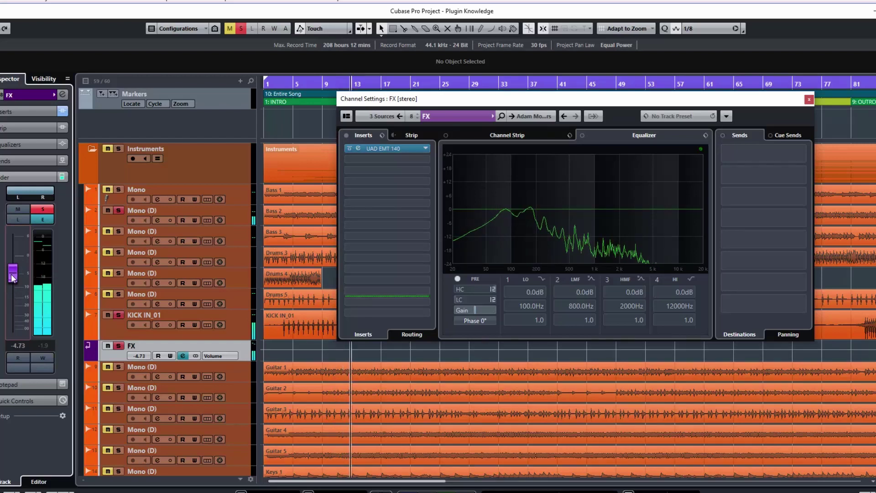
ctrl+click(13, 277)
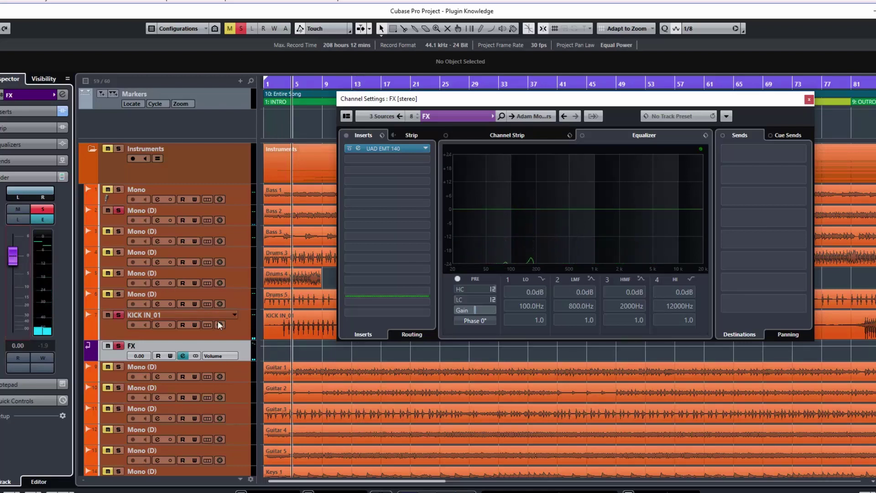
Pull the KICK IN_01 track's FX send down to -oo, play the mix back, and raise the send to -14.6
click(243, 220)
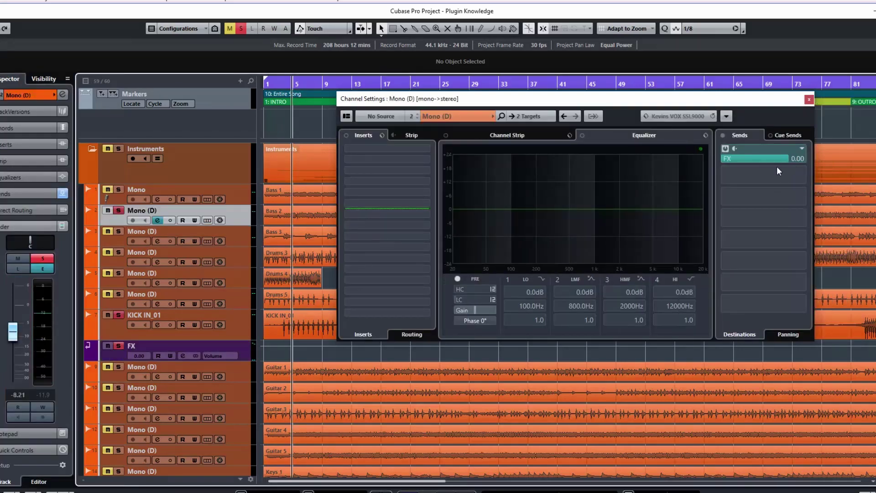
click(242, 324)
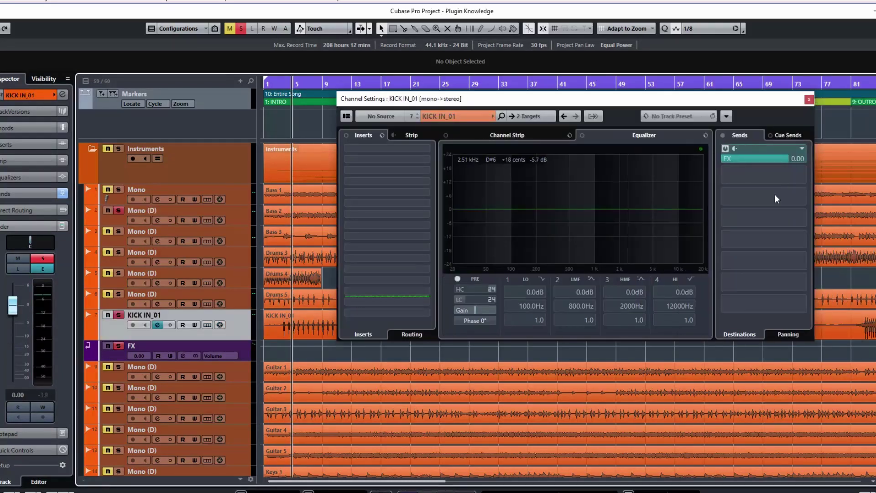
drag(790, 159, 691, 163)
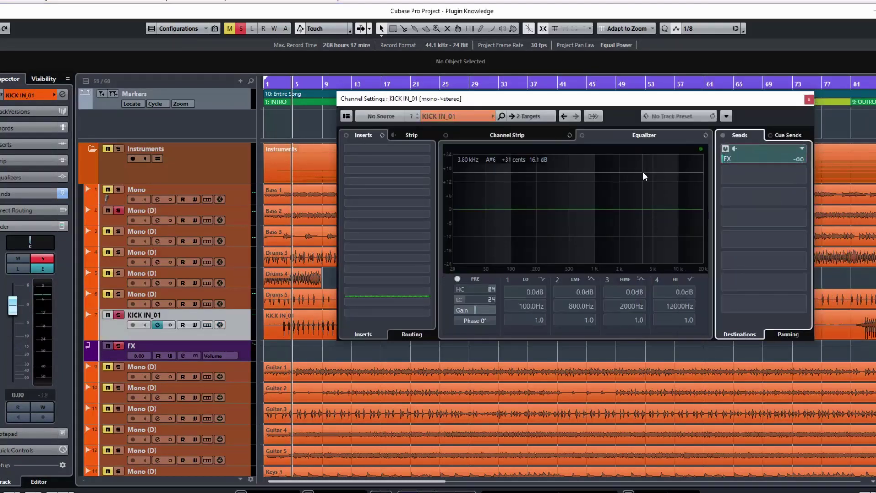
key(space)
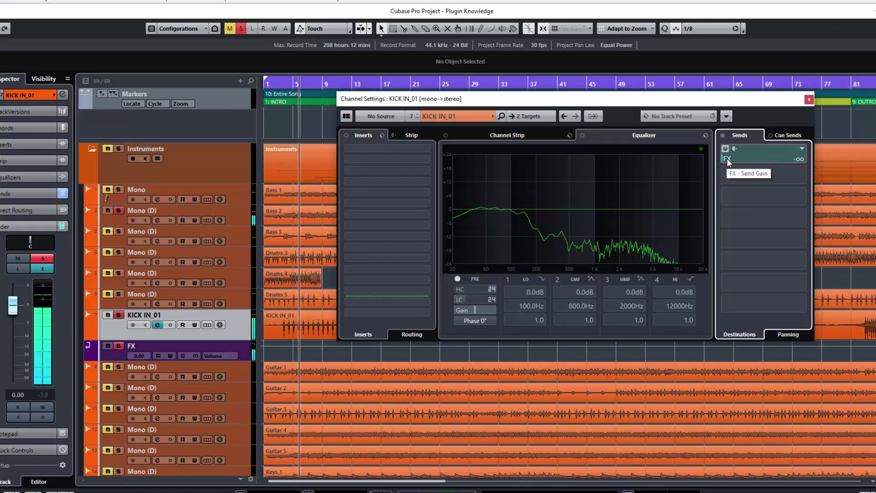
drag(740, 158, 758, 158)
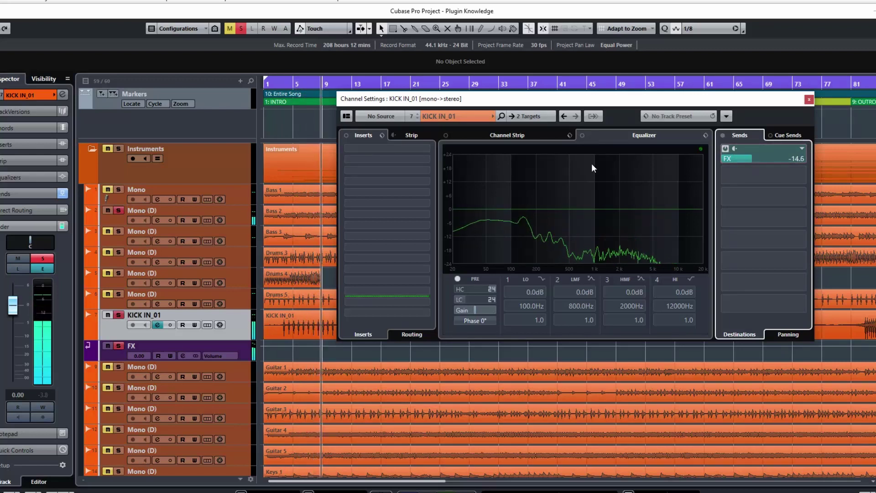
Pull the Bass 2 track's FX send down to -oo, raise it to -3.81, and stop playback
click(242, 217)
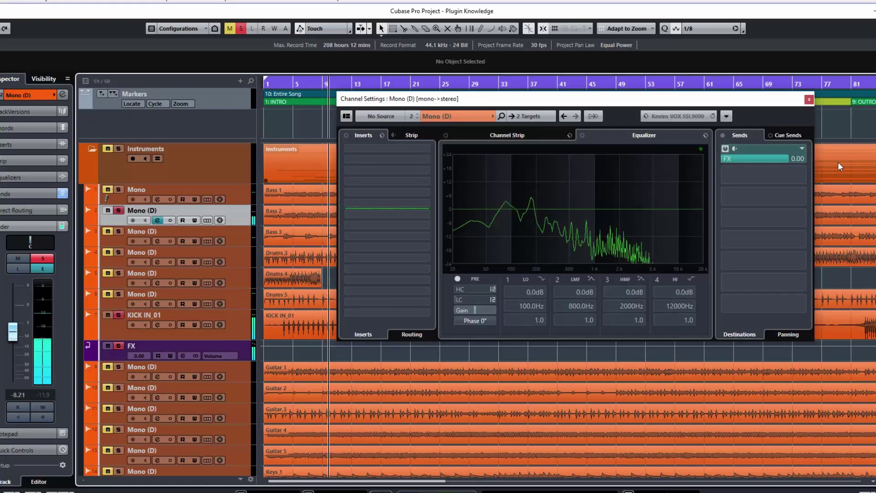
drag(763, 163, 674, 178)
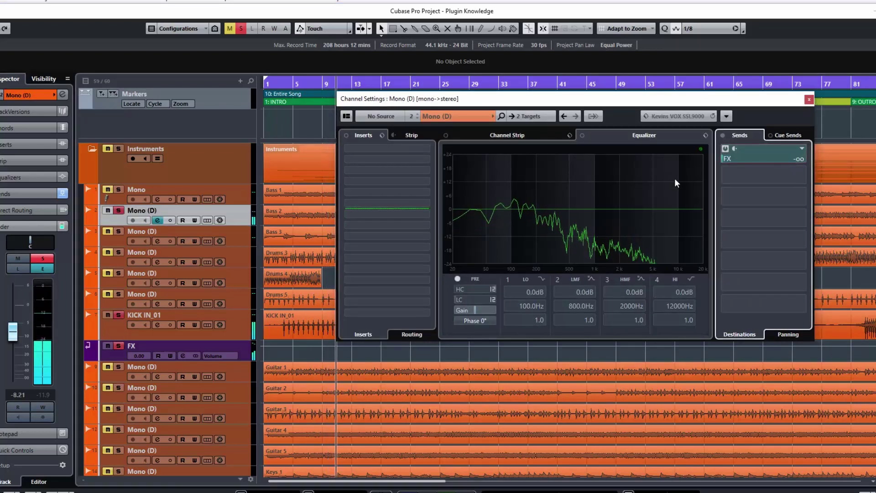
drag(723, 159, 779, 157)
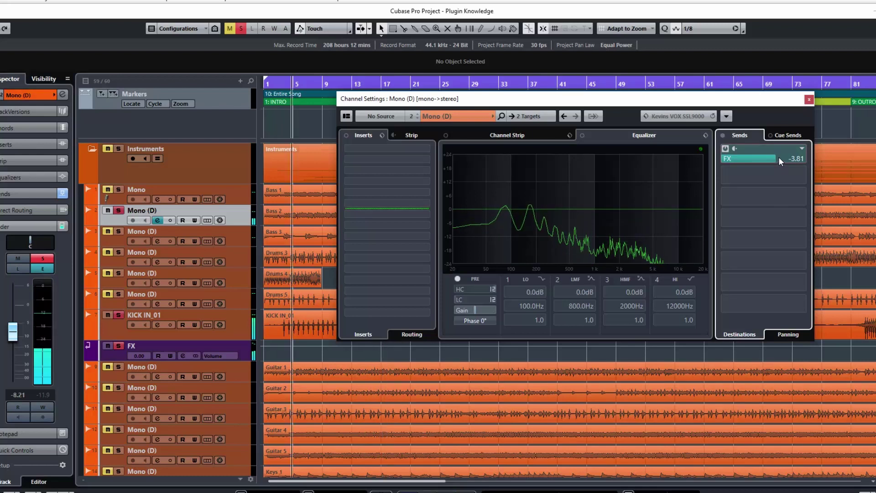
key(space)
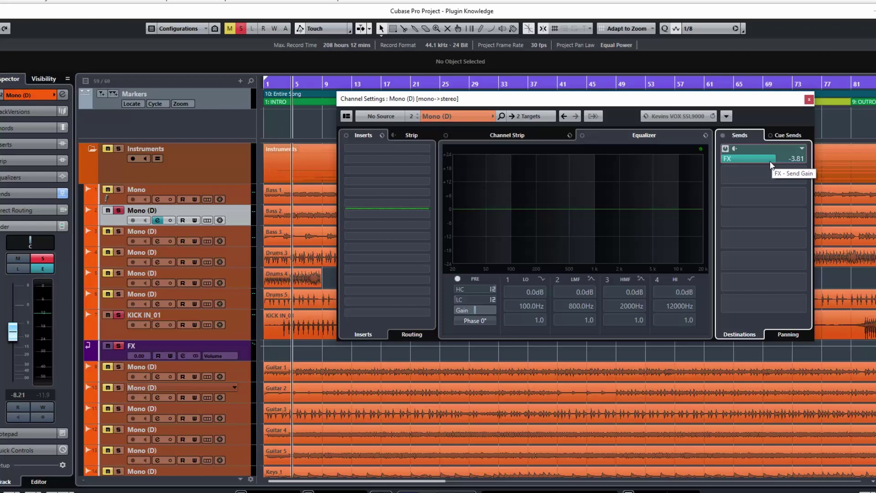
Take the KICK IN_01 track out of solo and solo the Bass 2 track
click(245, 352)
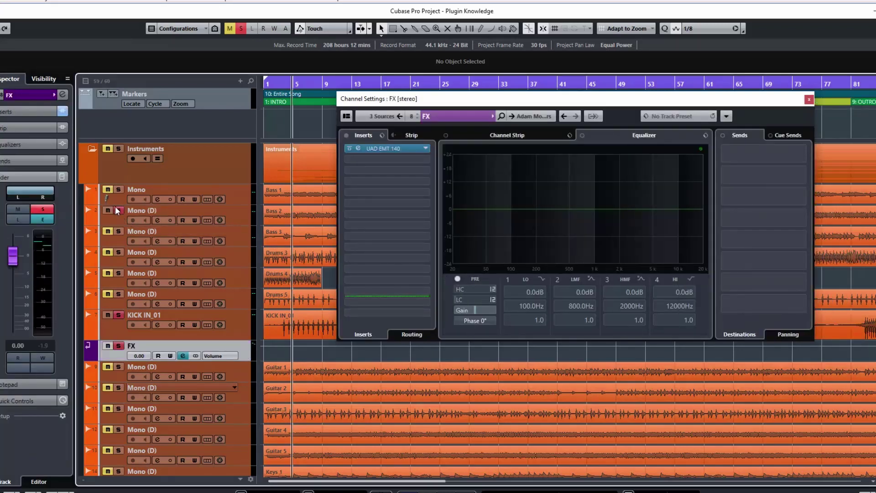
click(119, 315)
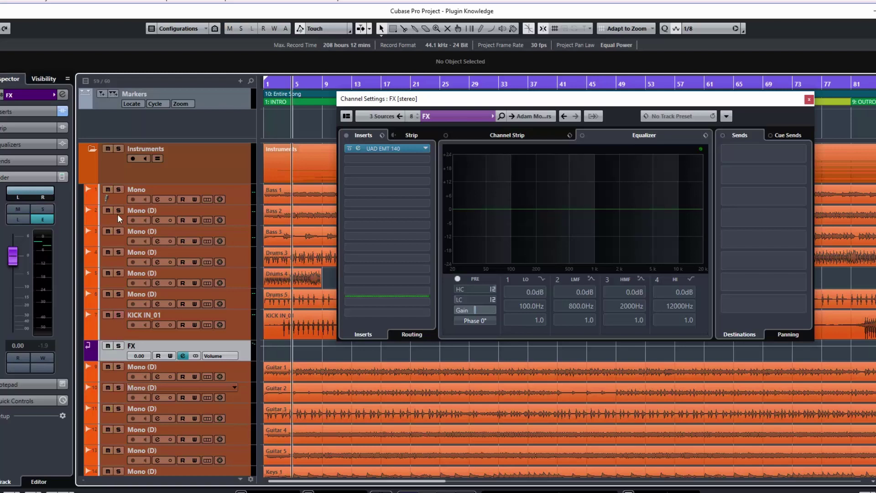
click(119, 211)
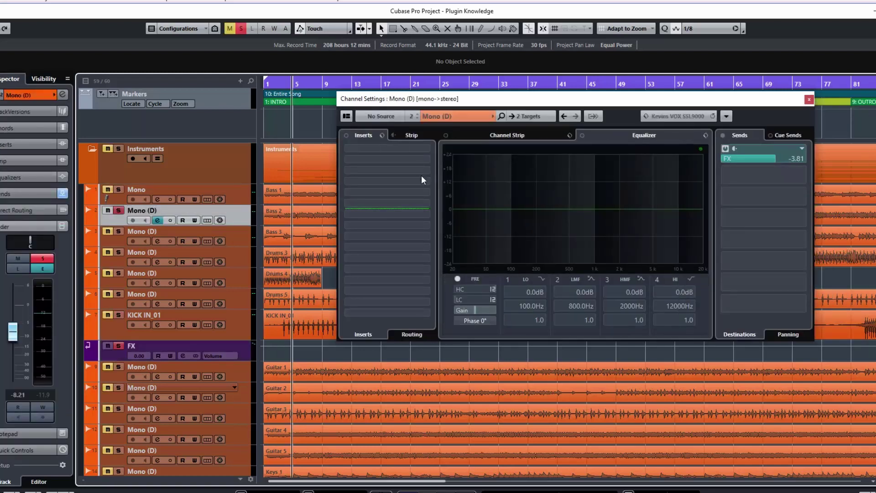
Replace the UAD EMT 140 reverb on the FX channel's first insert with the H-Delay Stereo delay
click(243, 347)
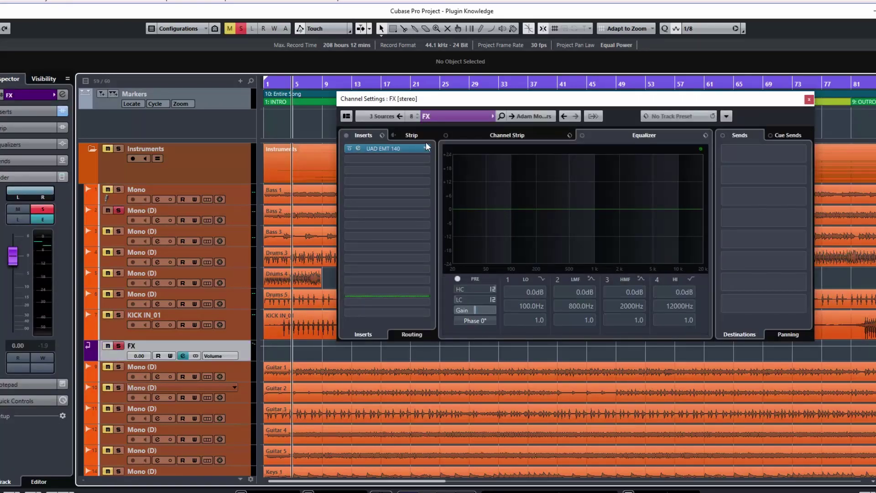
click(411, 136)
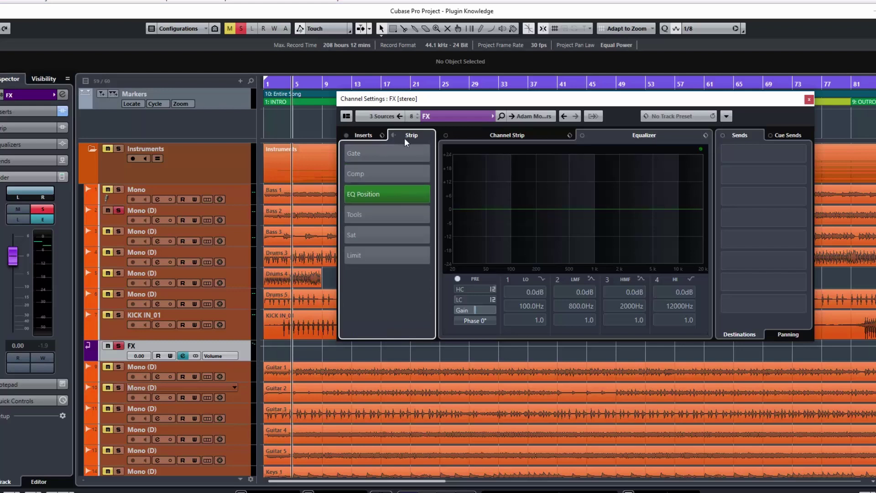
click(364, 136)
click(424, 149)
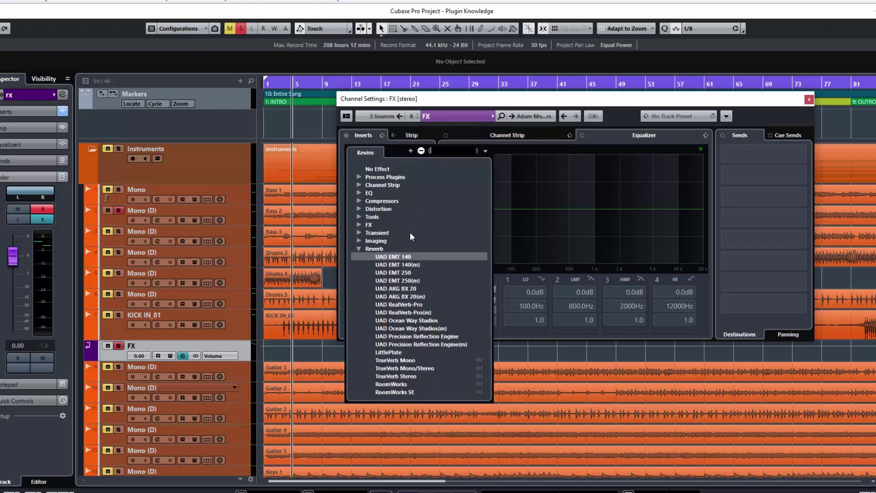
click(359, 247)
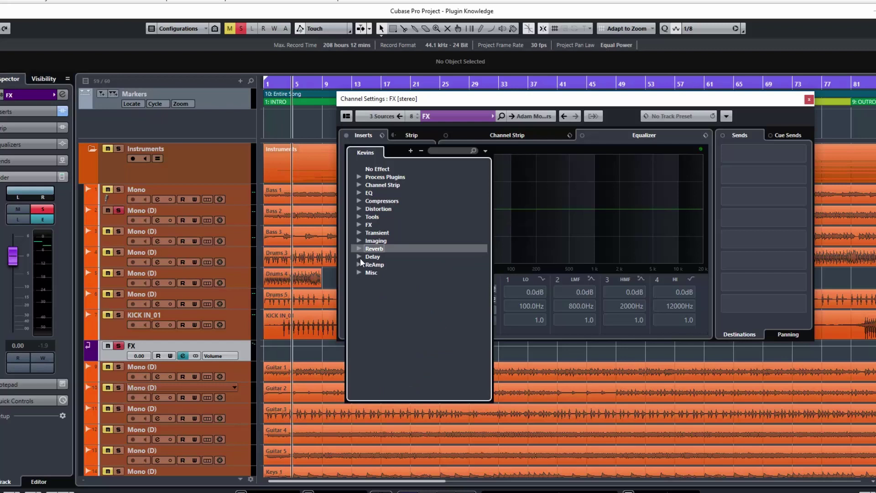
click(360, 257)
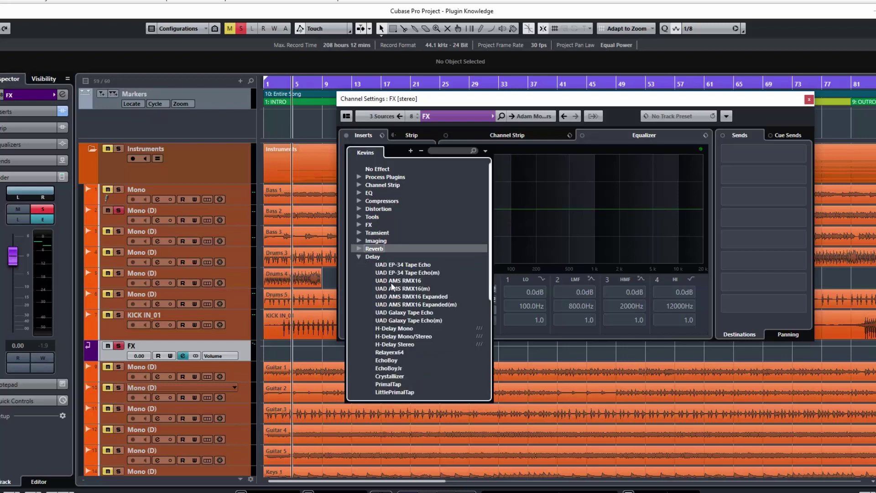
click(405, 344)
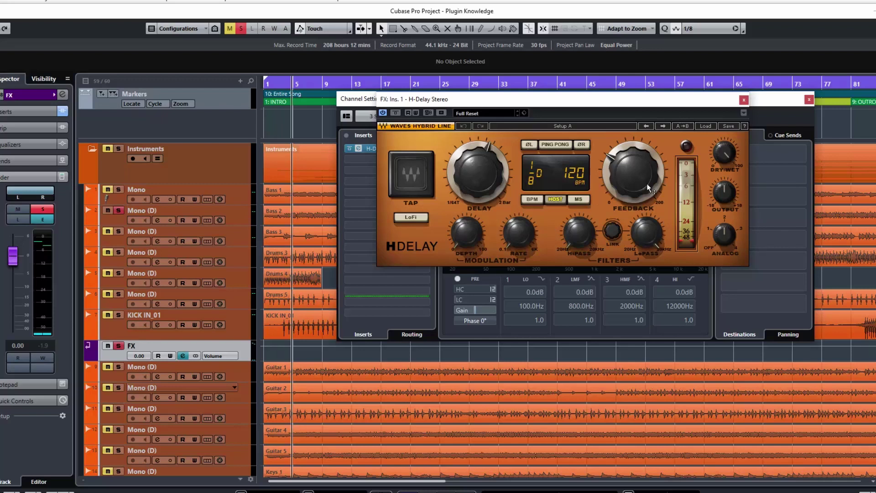
Turn on Ping Pong in H-Delay while playing the Bass 2 track through it, keeping the track's sends in view
mouse_move(738, 167)
click(241, 215)
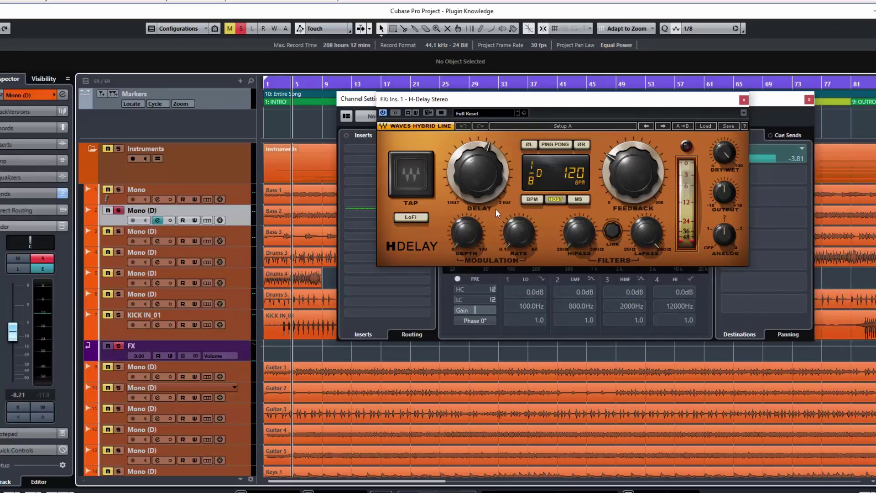
drag(680, 106, 654, 169)
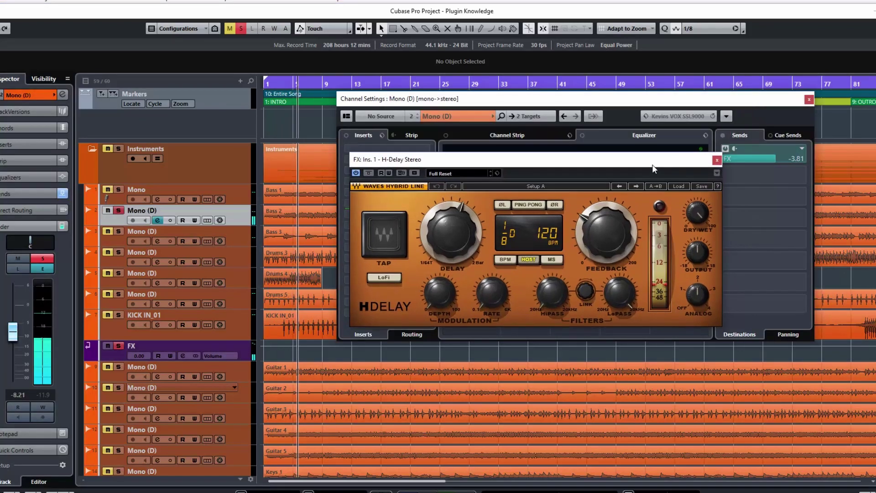
click(529, 204)
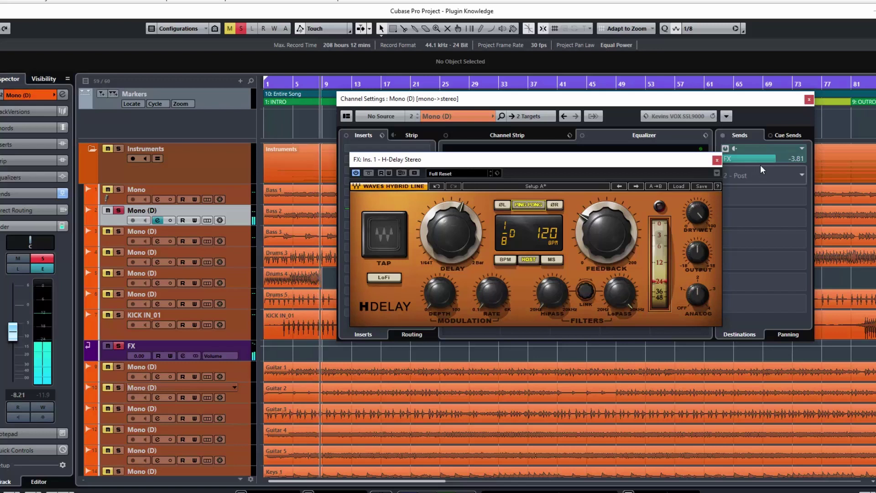
Audition the delay amount on Bass 2 by setting its FX send to 0.00, -17.5, -14.1 and -8.57, and reset it to 0.00
drag(771, 160, 790, 158)
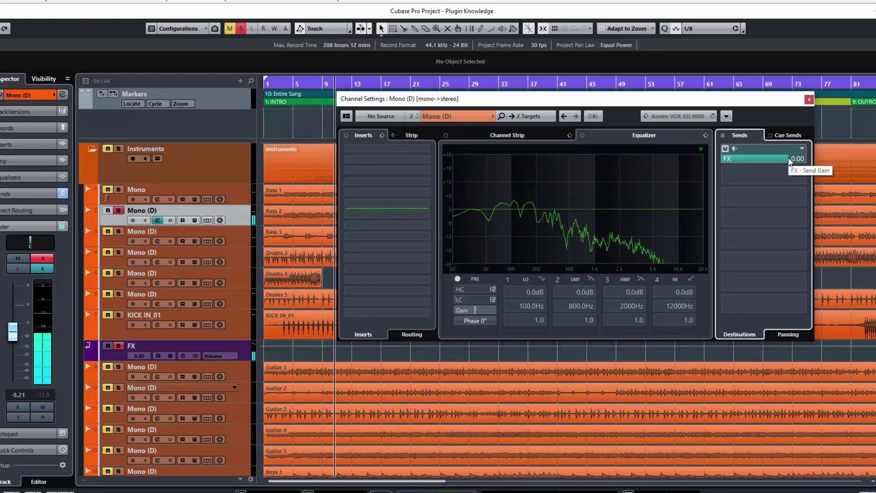
drag(790, 160, 747, 160)
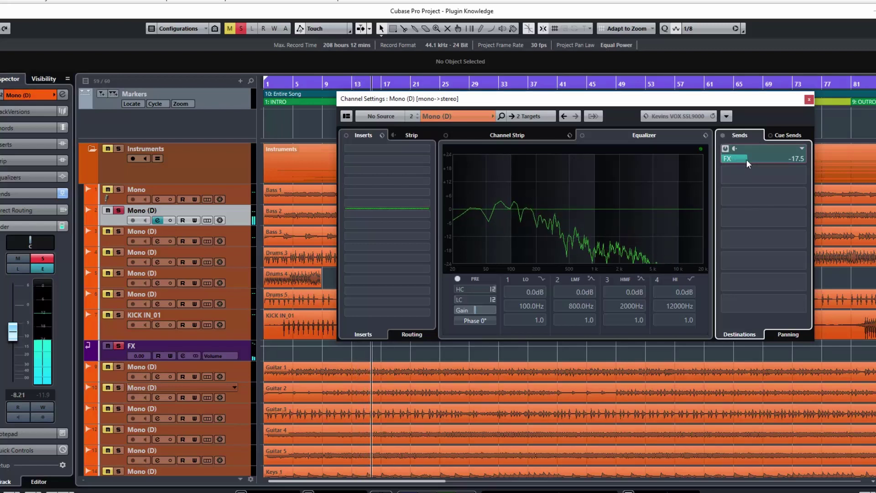
drag(752, 160, 754, 159)
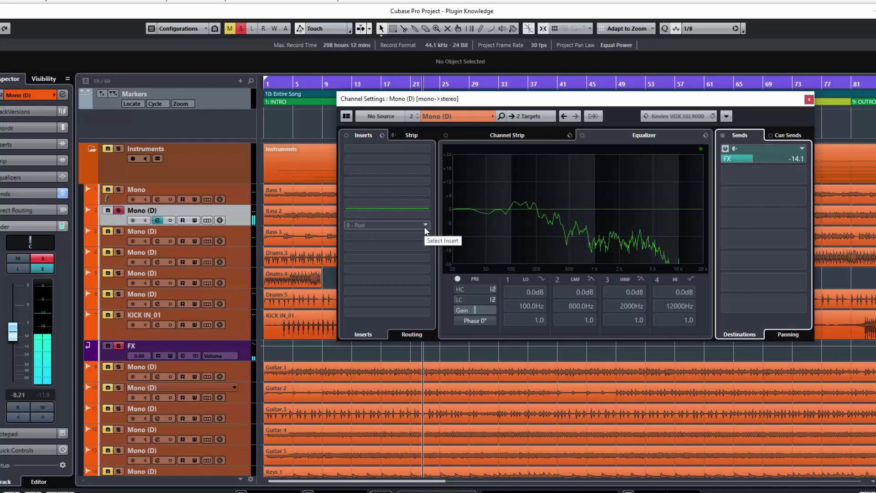
drag(754, 160, 768, 157)
scroll(768, 157, up, 2)
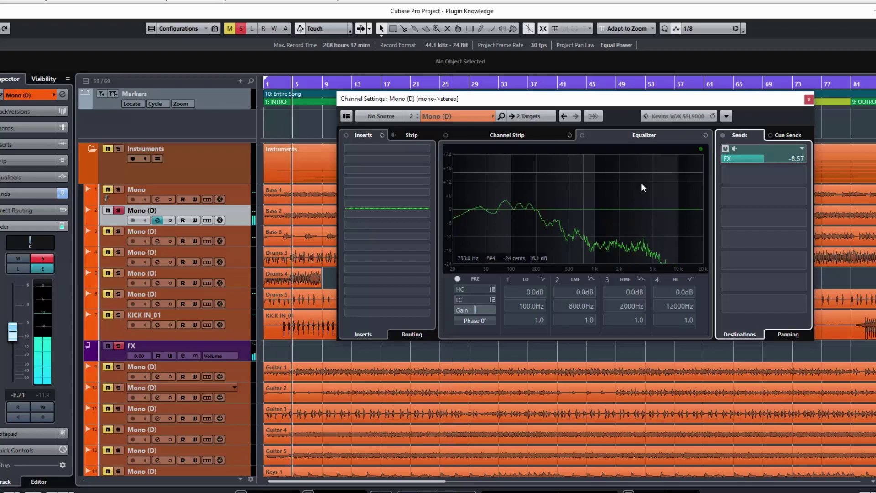
ctrl+click(796, 158)
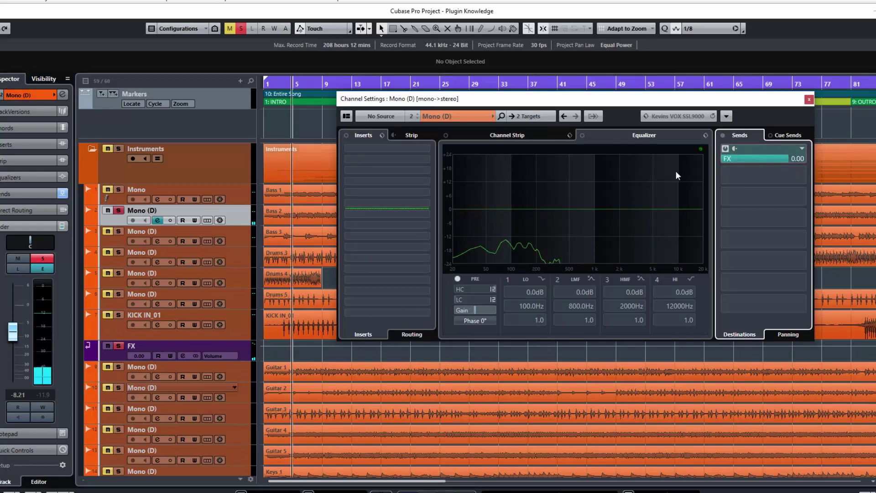
Replace the H-Delay on the FX channel's first insert with the Decapitator distortion
click(221, 347)
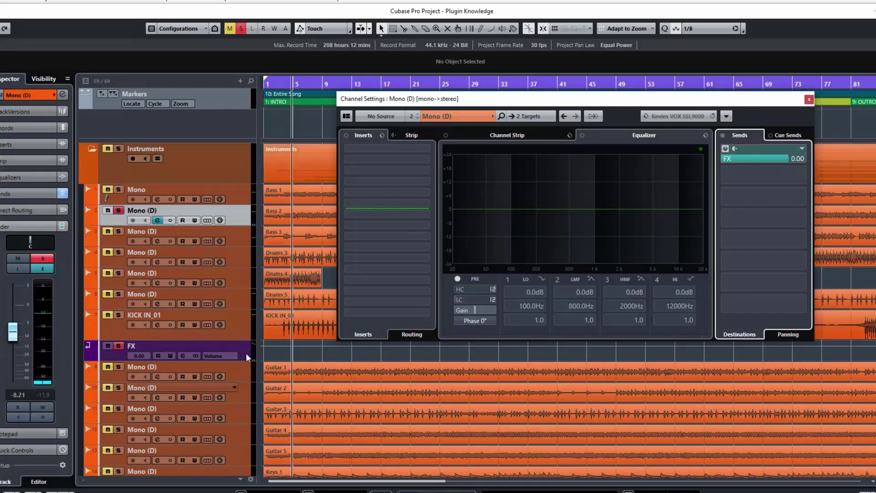
click(426, 150)
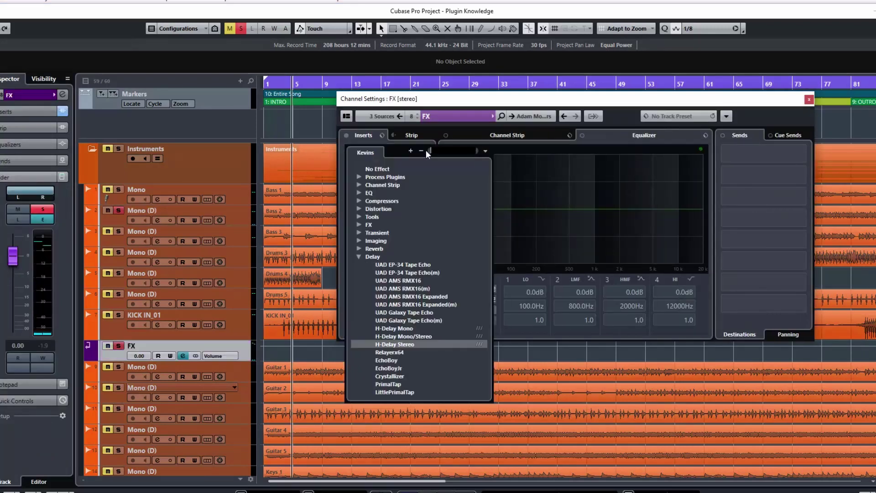
click(358, 258)
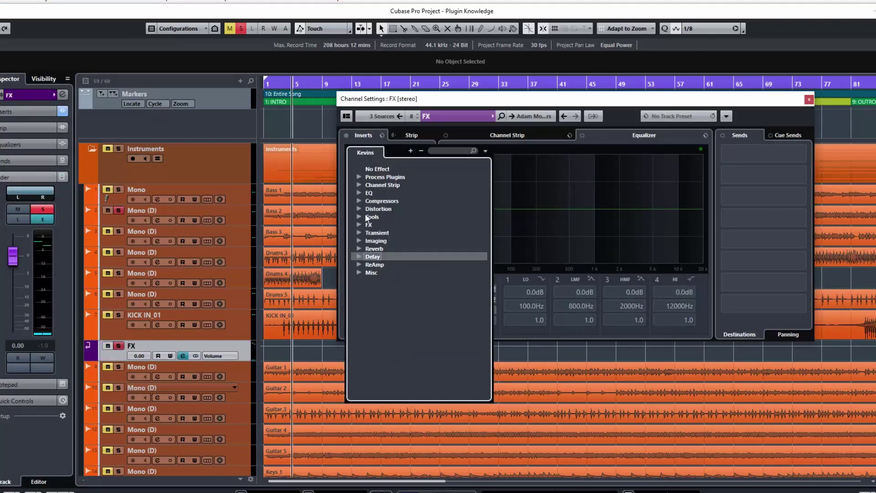
click(360, 208)
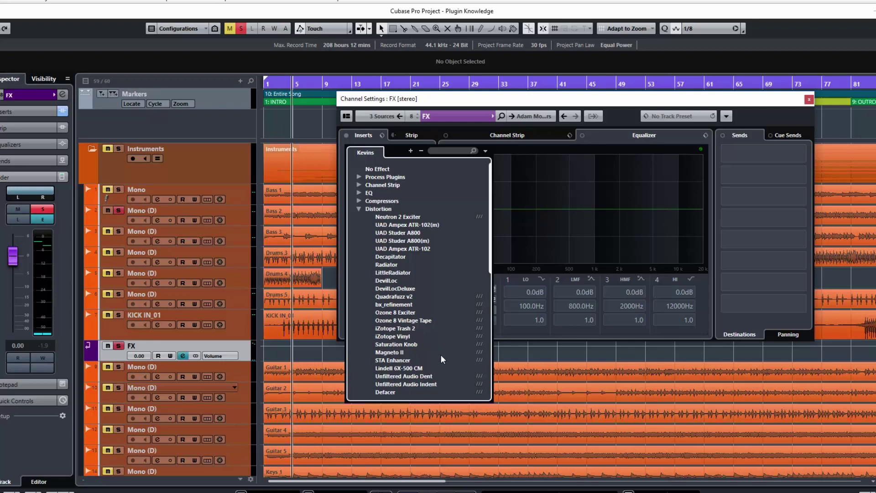
click(394, 258)
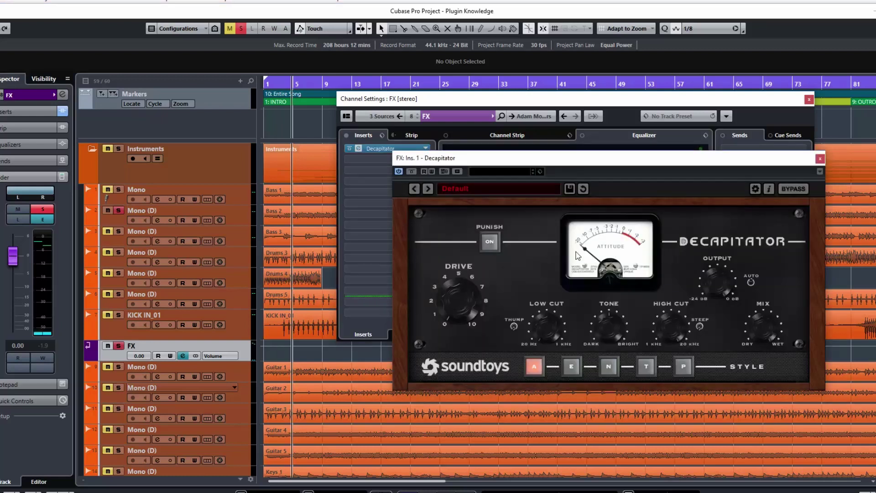
Turn on Punish in Decapitator, play Bass 2 through it, and close the plugin window
click(489, 242)
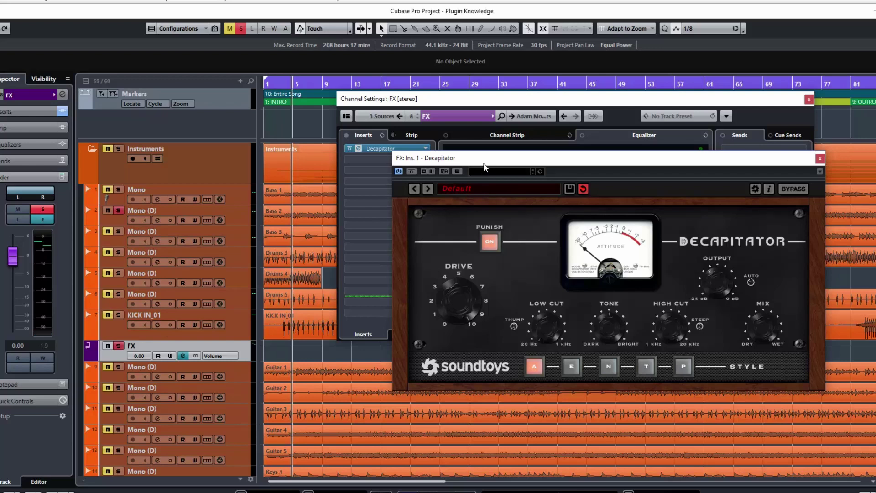
drag(484, 163, 475, 232)
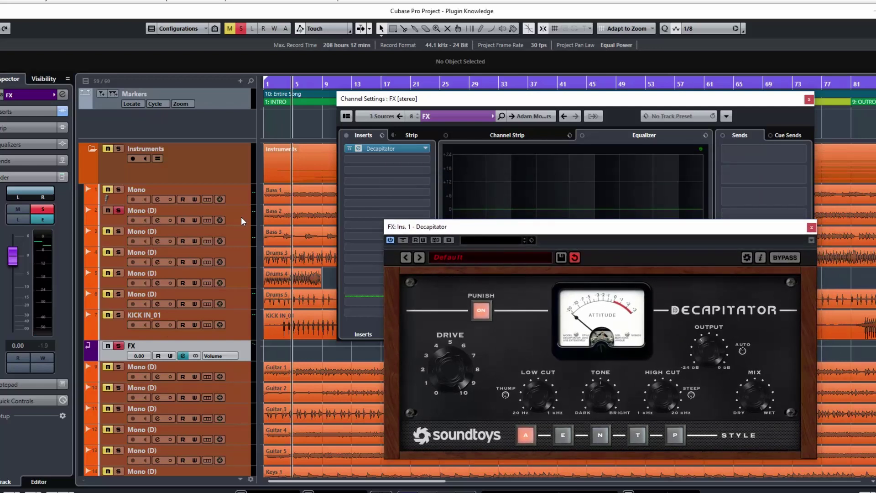
drag(485, 227, 445, 153)
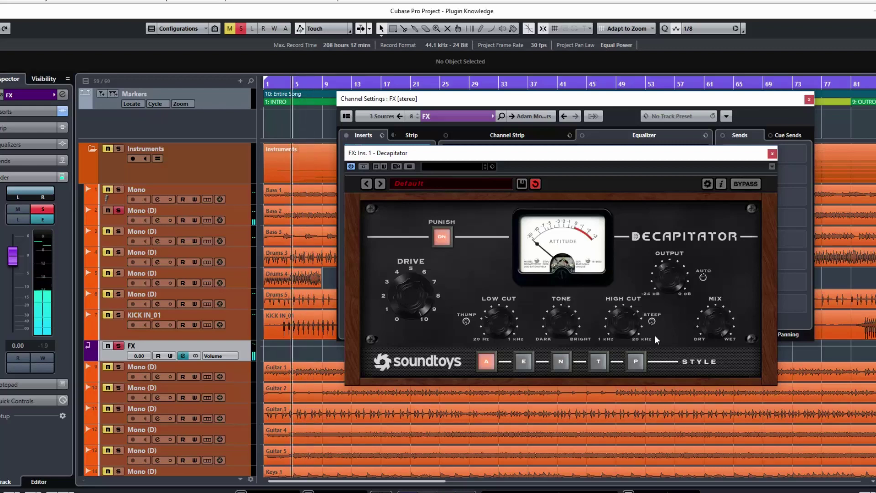
click(772, 153)
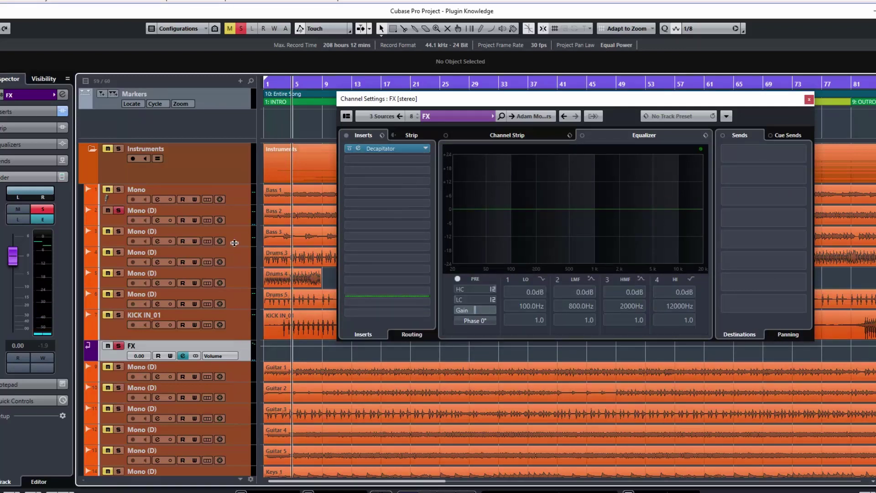
Audition Bass 2's FX send at minus infinity, -22.5 and -29.8 through the Decapitator, and return it to minus infinity
click(240, 217)
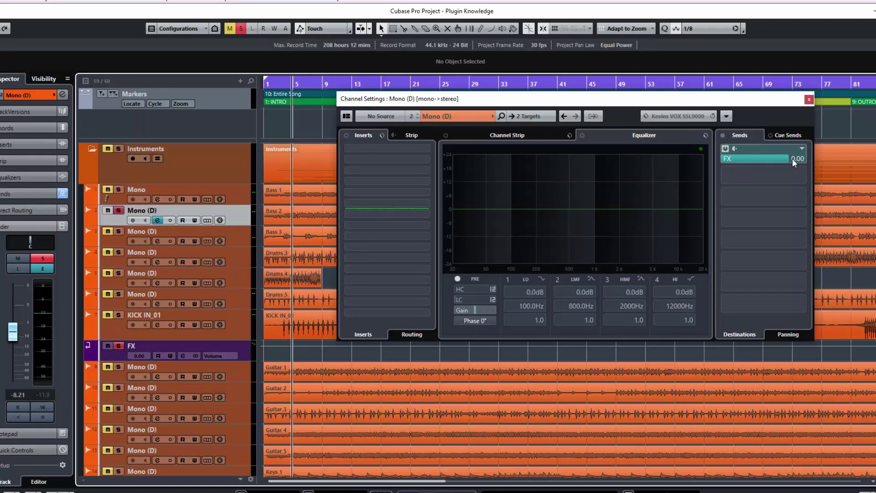
drag(787, 158, 631, 155)
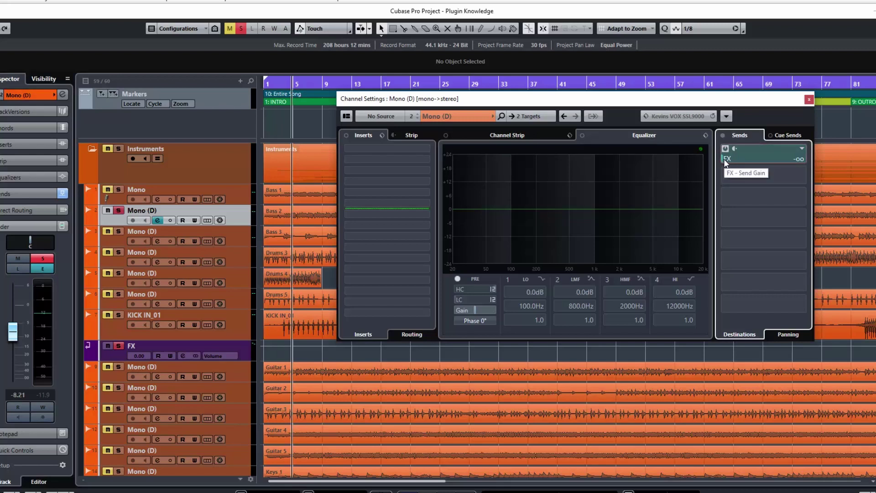
drag(725, 160, 744, 158)
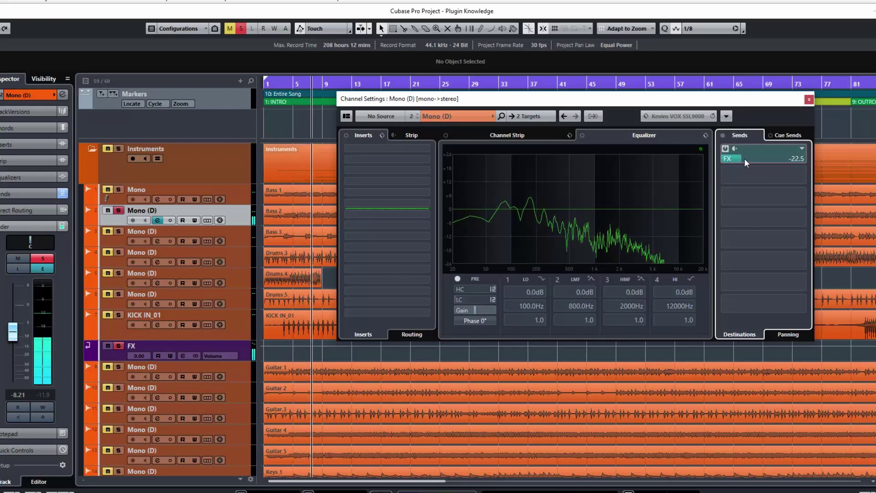
mouse_move(744, 158)
mouse_down()
mouse_move(772, 159)
mouse_move(738, 160)
mouse_up()
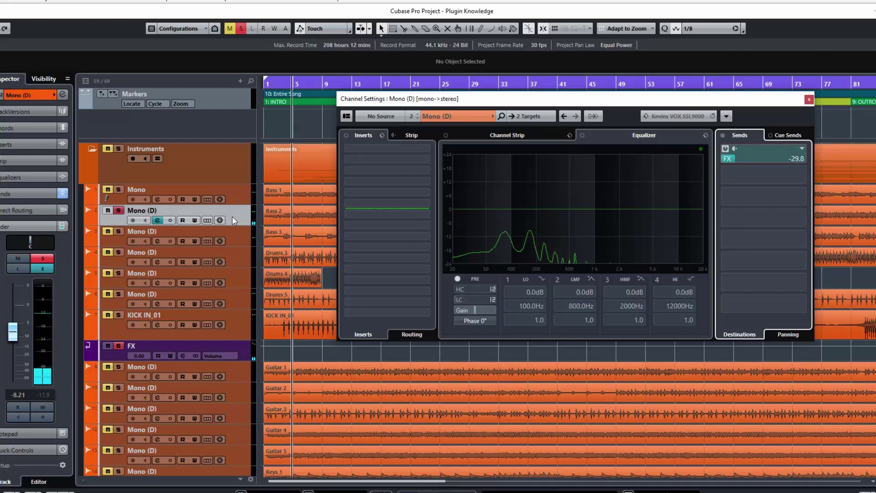
drag(747, 159, 679, 159)
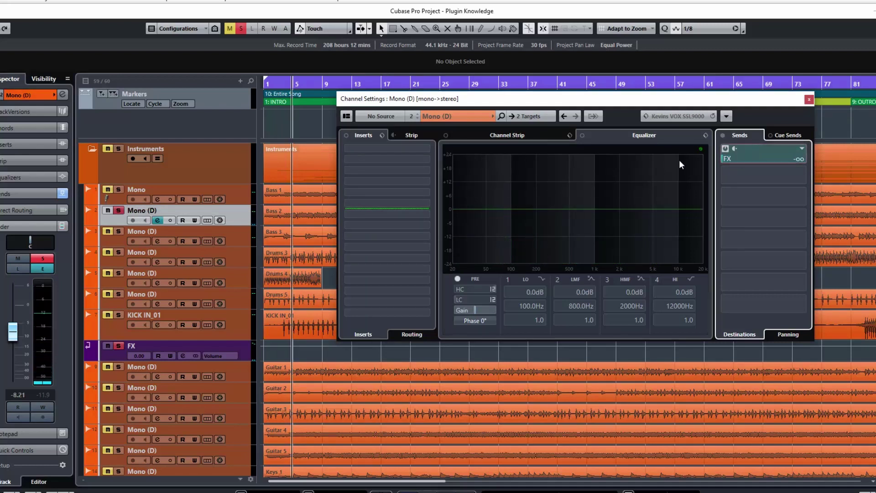
Load Decapitator directly on Bass 2's first insert, turn on Punish, and close the plugin window
click(371, 149)
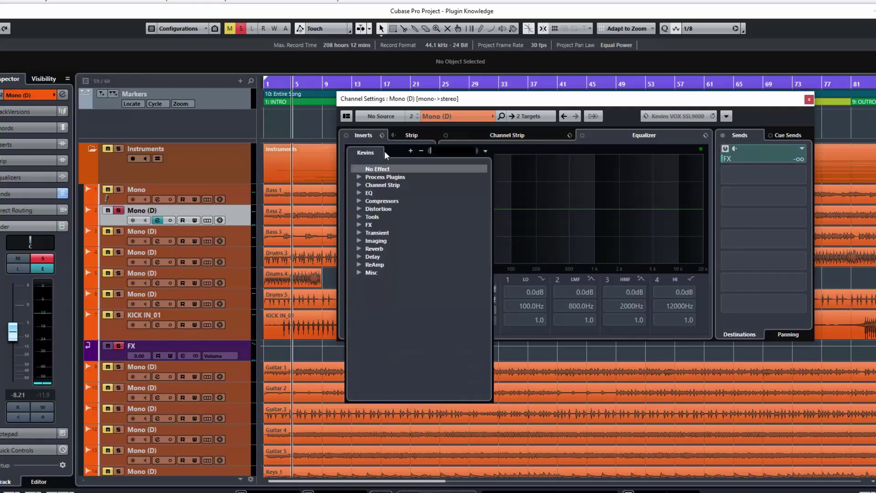
click(360, 209)
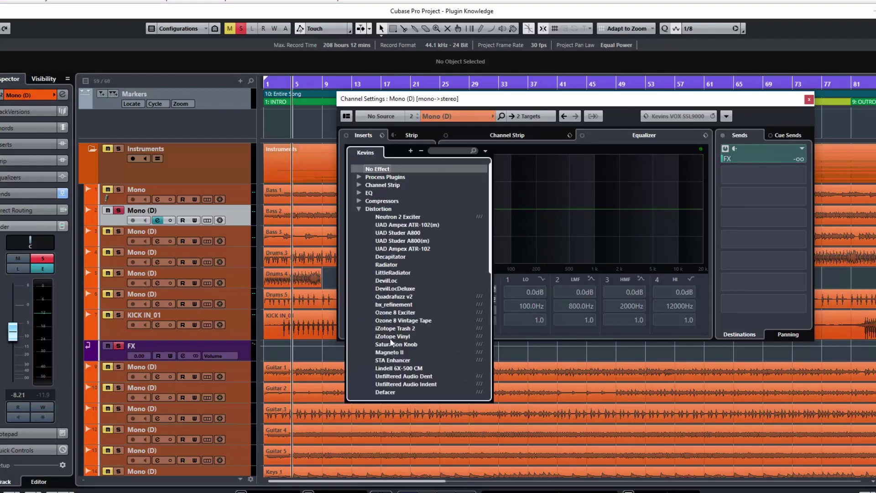
click(388, 257)
drag(378, 50, 566, 145)
click(501, 223)
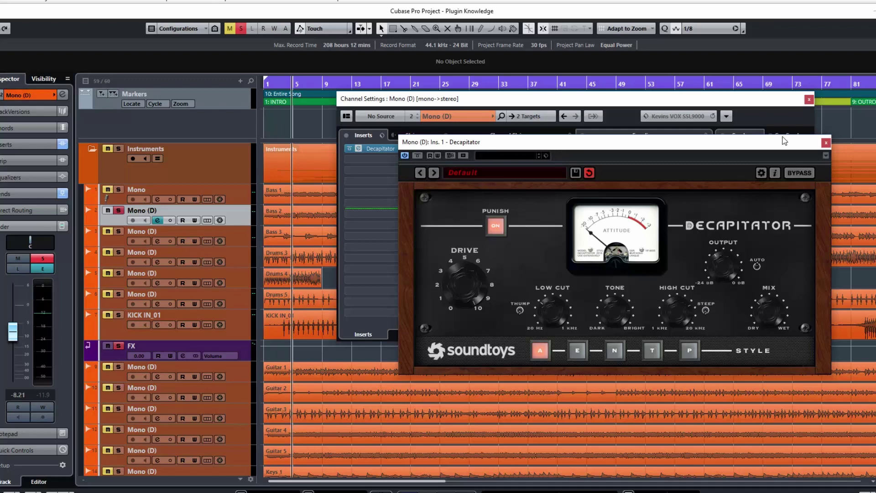
click(827, 143)
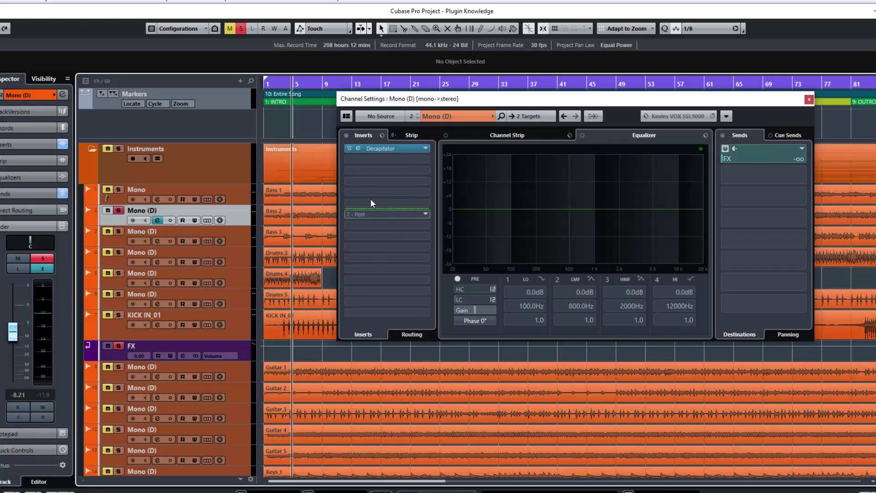
Add H-Delay Stereo to Bass 2's second insert with Ping Pong turned on, and close its window
click(425, 160)
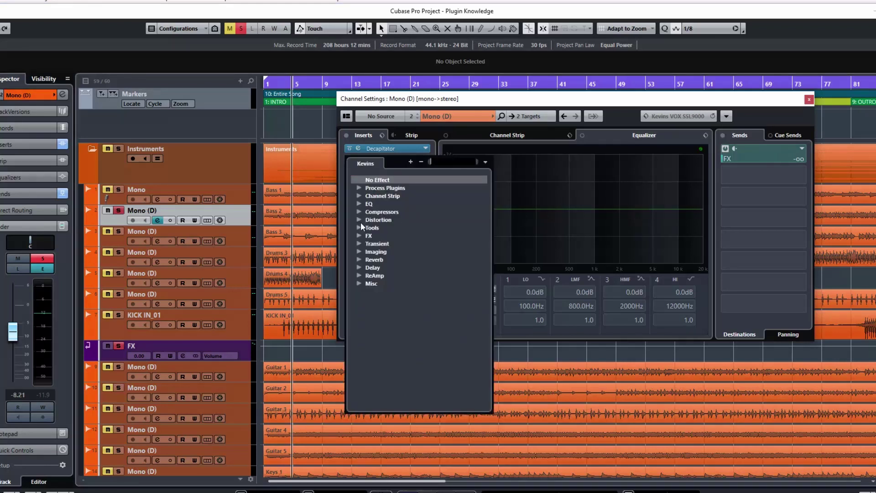
click(359, 268)
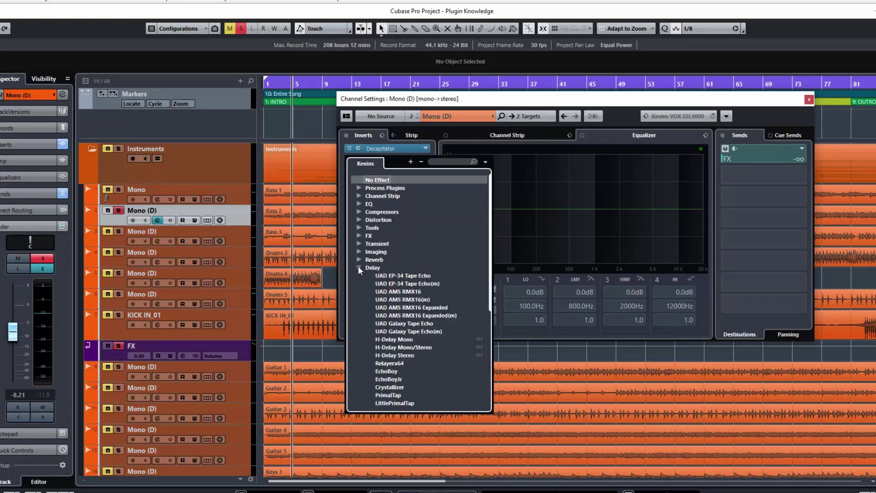
click(399, 354)
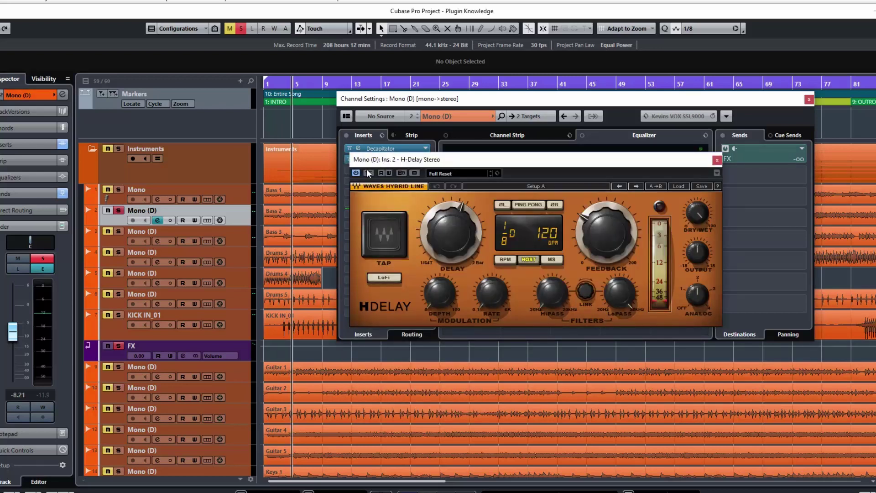
drag(382, 161, 382, 196)
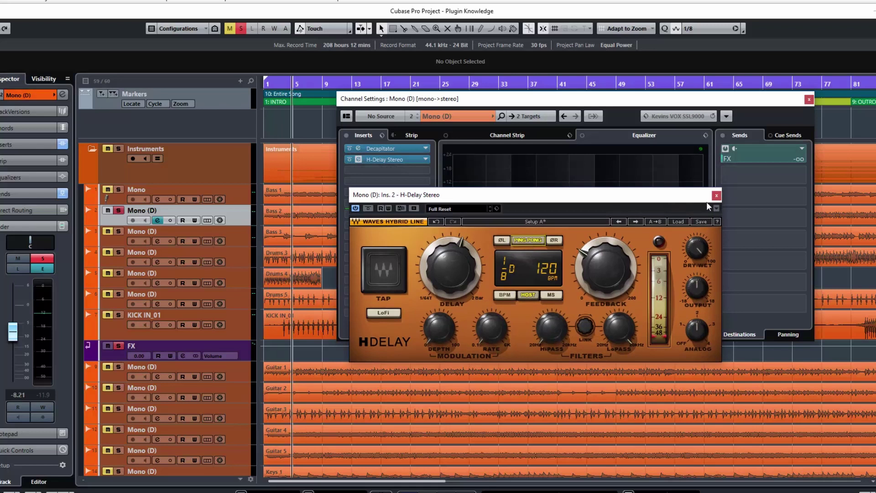
click(717, 196)
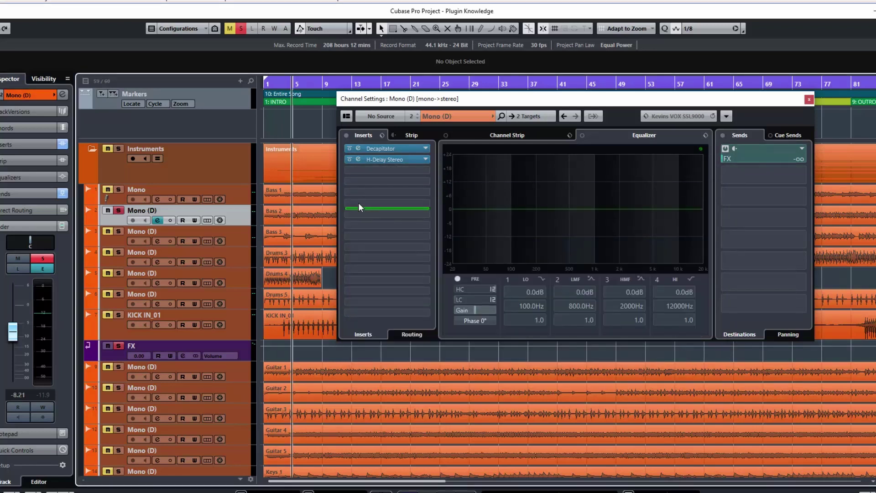
Add the UAD AKG BX 20 reverb to Bass 2's third insert and close its window
click(422, 169)
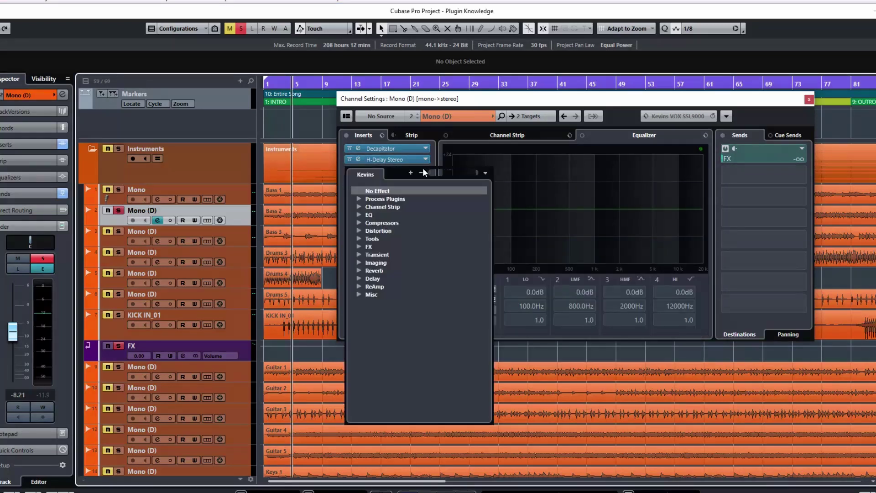
click(359, 270)
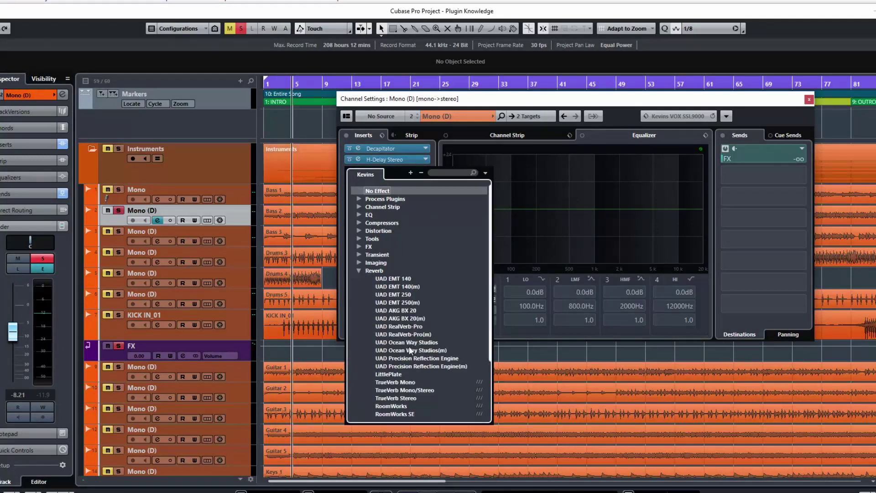
click(406, 311)
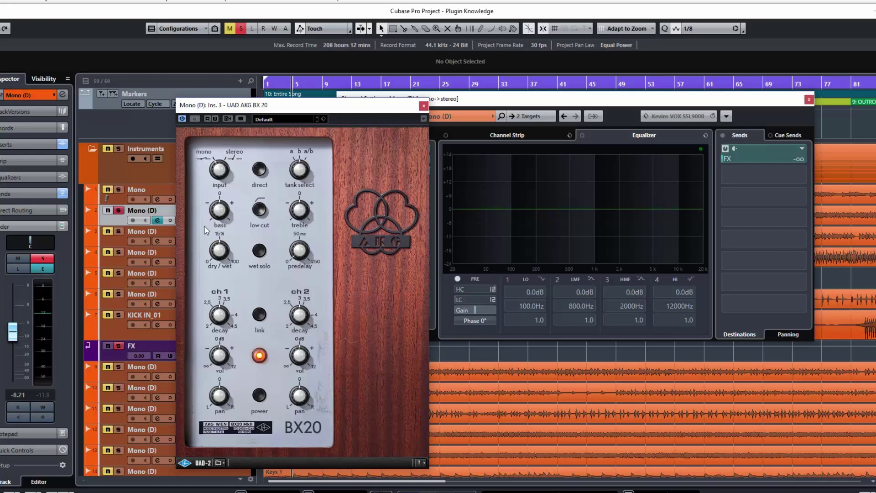
click(424, 106)
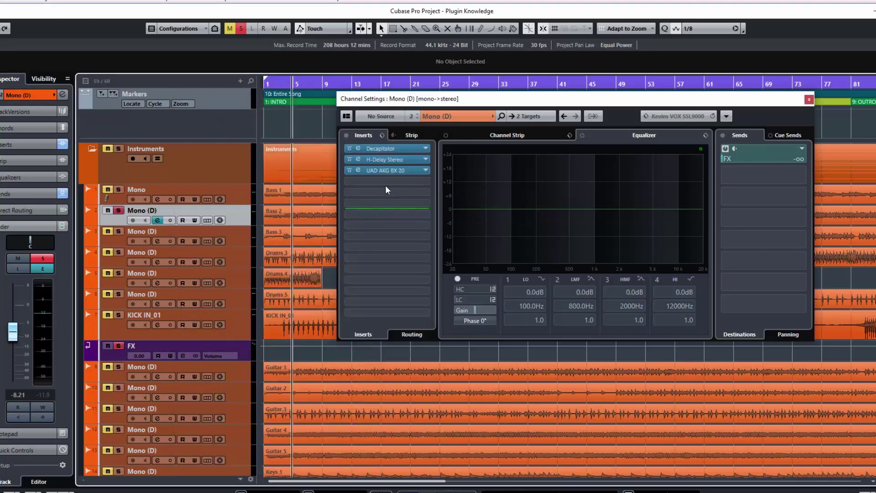
Add the Phaser effect to Bass 2's fourth insert and close its window
click(424, 182)
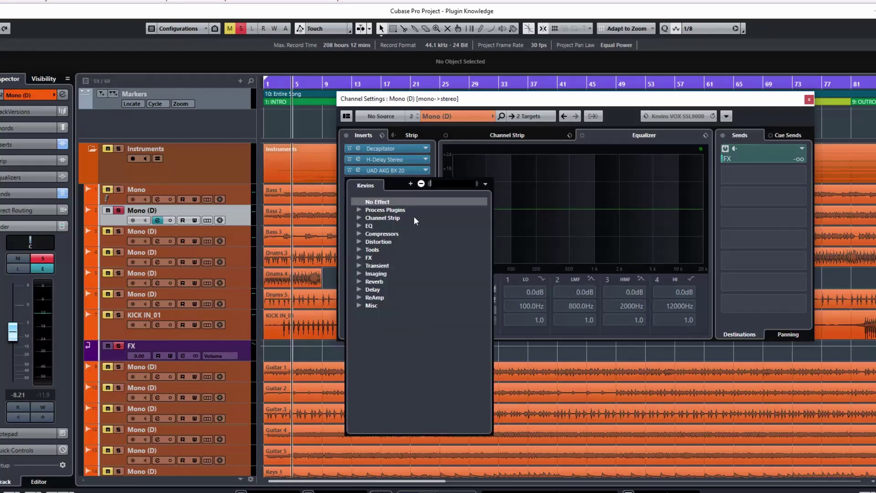
click(359, 258)
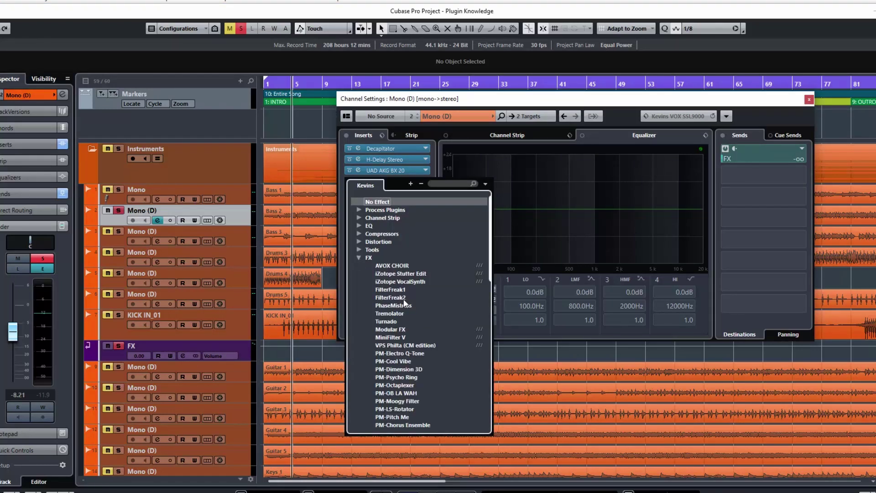
scroll(405, 303, down, 2)
scroll(404, 301, down, 8)
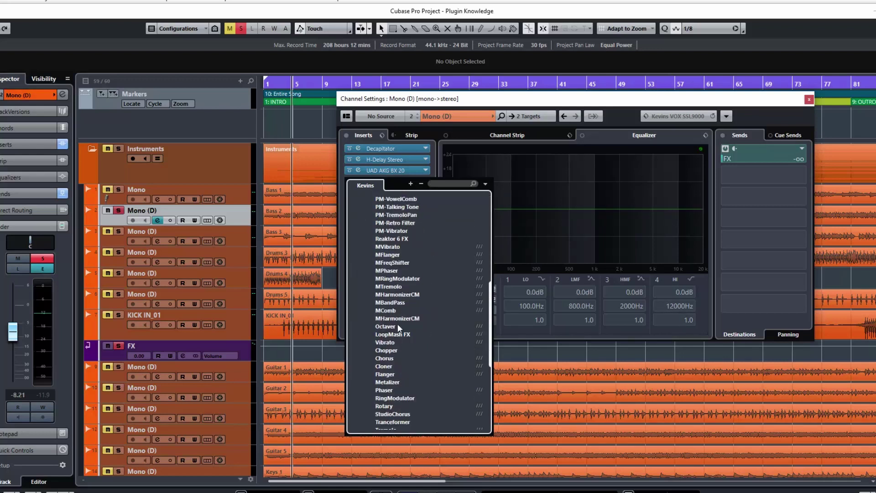
scroll(398, 327, down, 2)
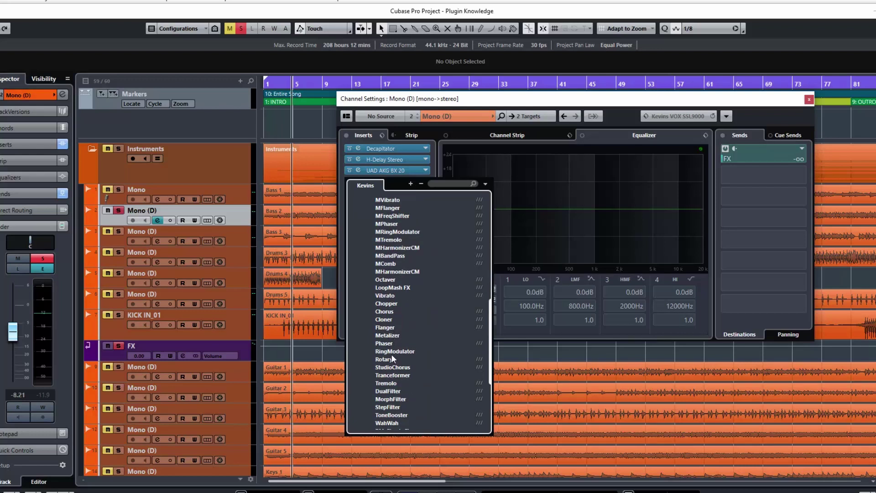
click(385, 344)
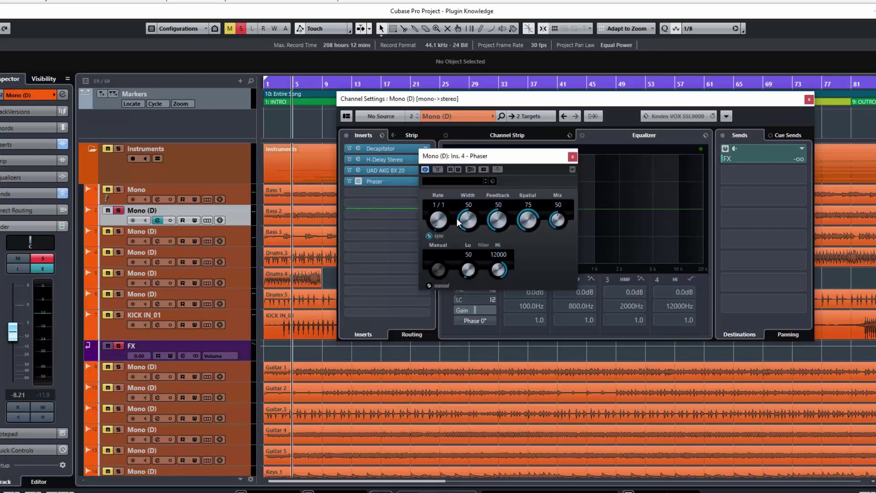
click(572, 157)
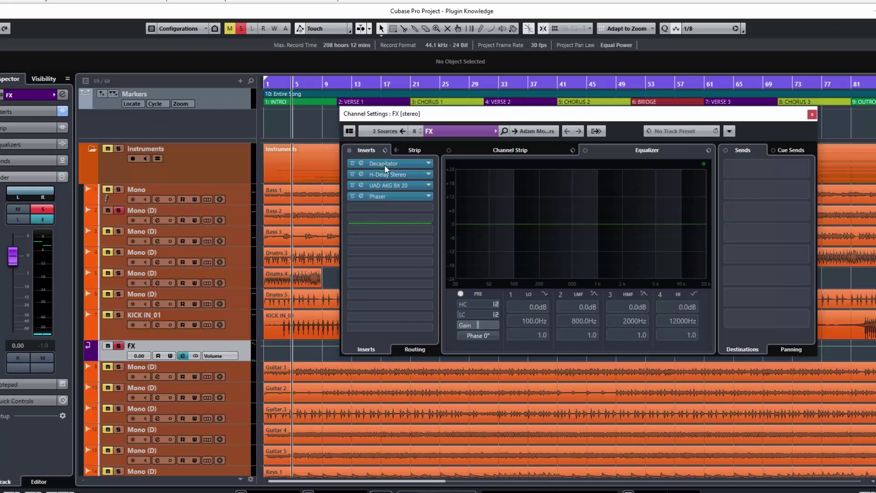
Play Bass 2 through the FX channel's plugin chain, trying its FX send at -5.59 and -19.2 and settling on -27.9
click(246, 214)
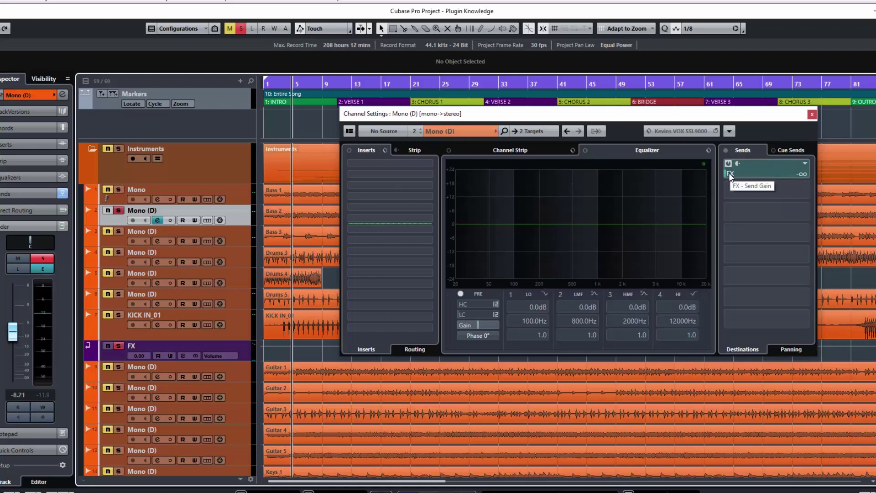
key(space)
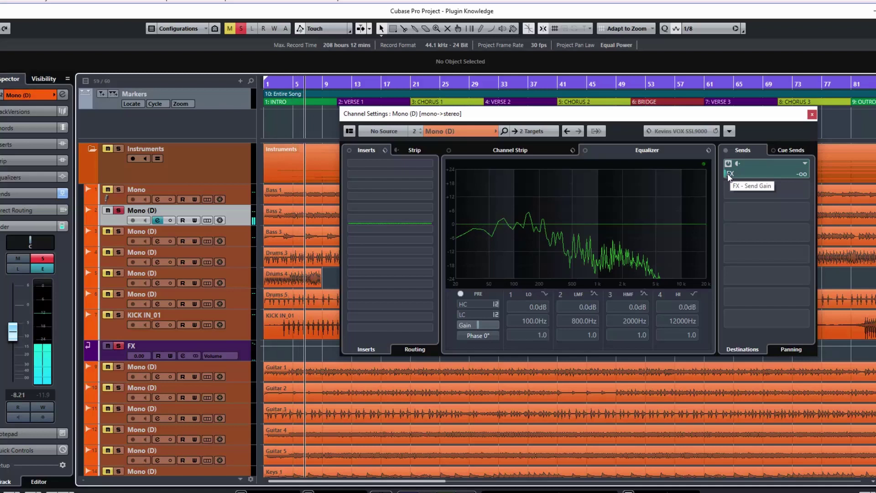
click(730, 176)
drag(730, 173, 779, 172)
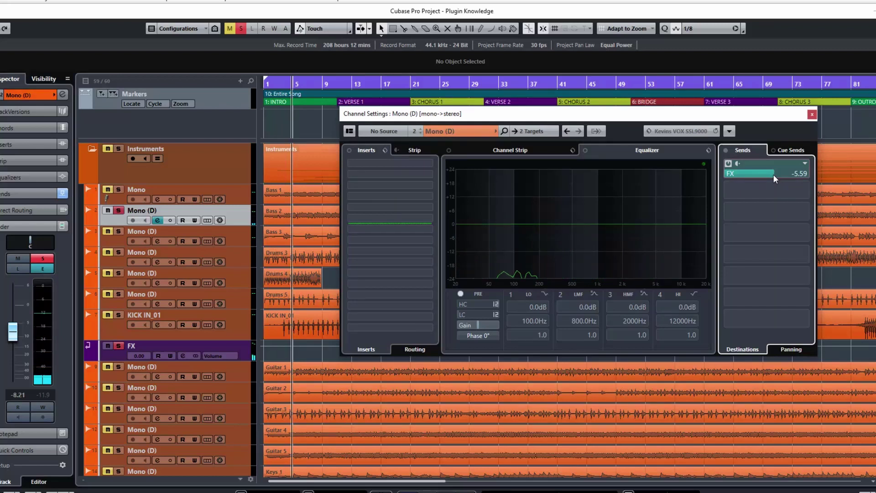
key(space)
mouse_move(773, 175)
mouse_down()
mouse_move(800, 175)
mouse_move(747, 173)
mouse_move(757, 174)
mouse_up()
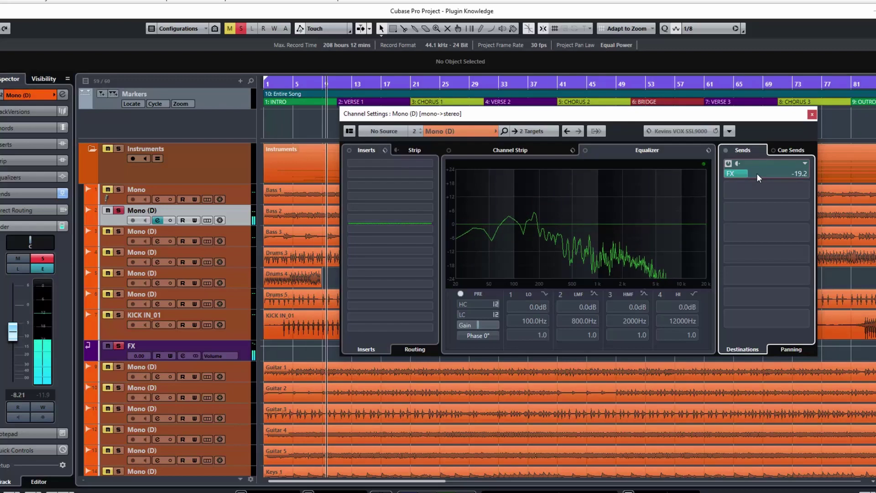
drag(757, 174, 735, 174)
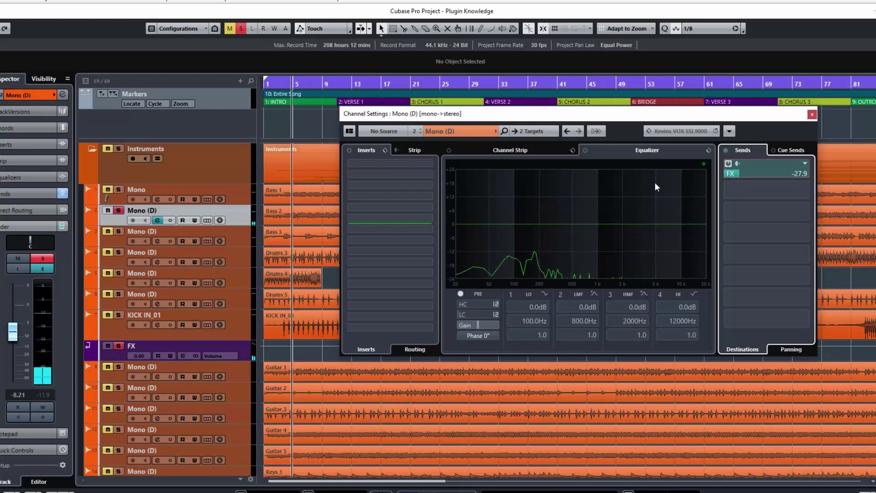
Solo KICK IN_01 instead of Bass 2 and set its FX send to -34.5 during playback
click(119, 211)
click(119, 315)
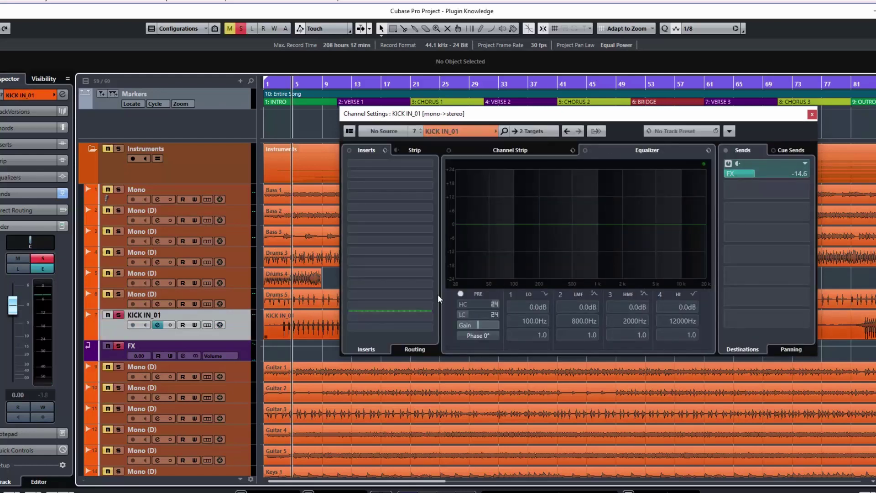
click(744, 177)
click(724, 174)
key(space)
mouse_move(731, 173)
mouse_down()
mouse_move(746, 174)
mouse_move(738, 174)
mouse_up()
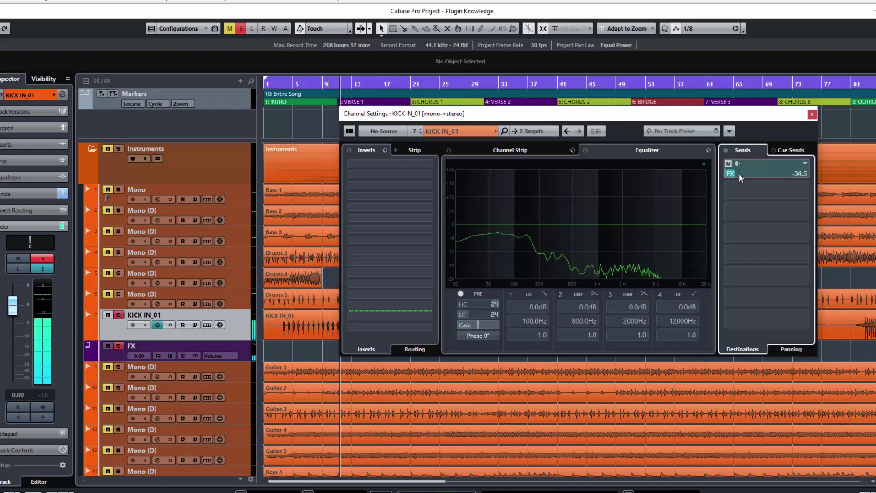
Solo Bass 2 alongside the kick to hear both tracks feeding the same FX channel
click(119, 210)
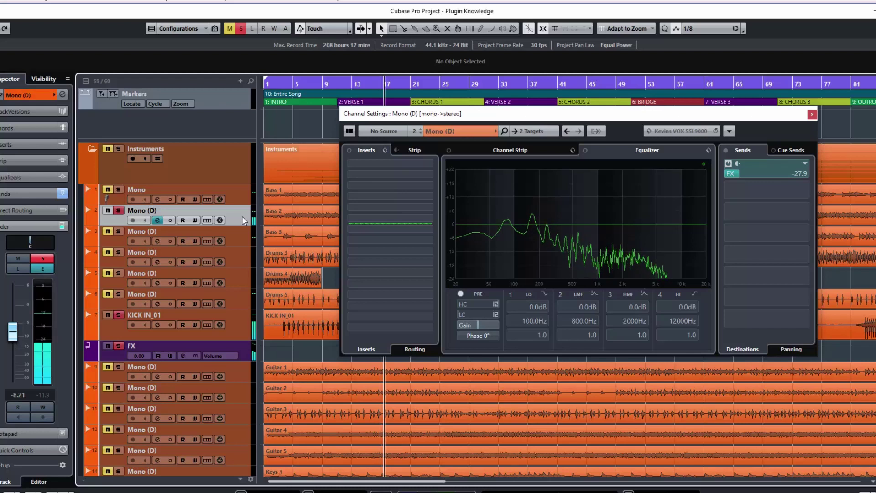
key(KP_Enter)
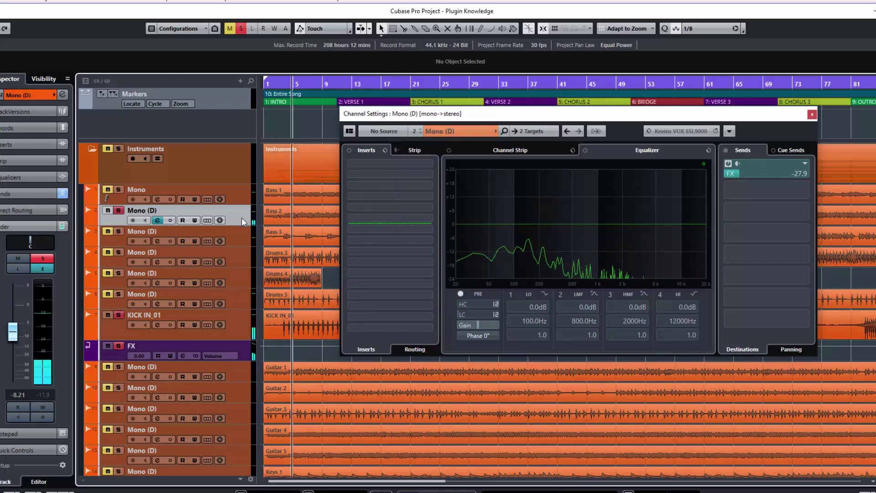